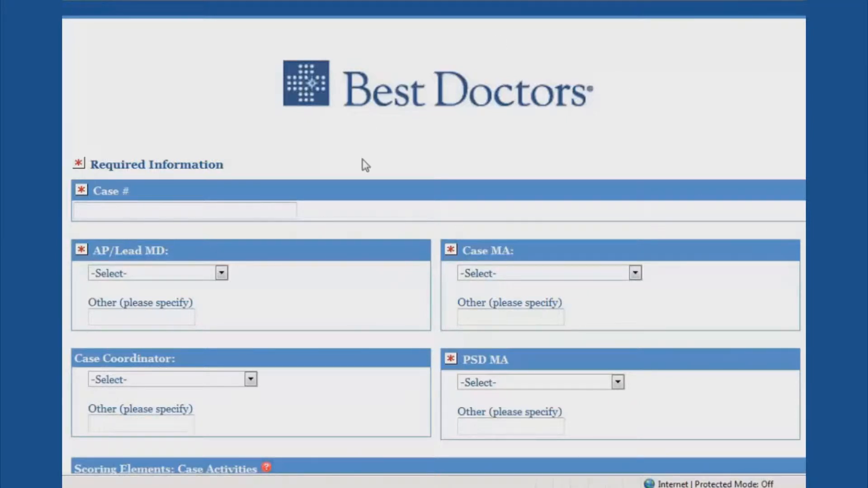
click(207, 212)
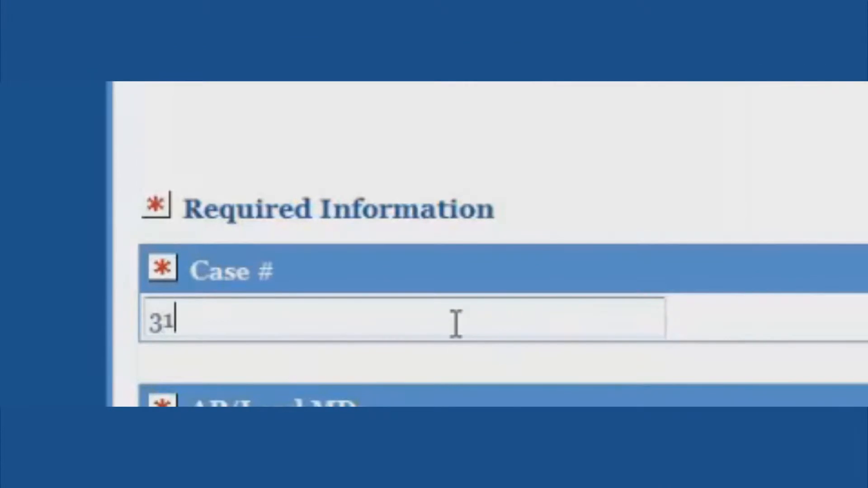
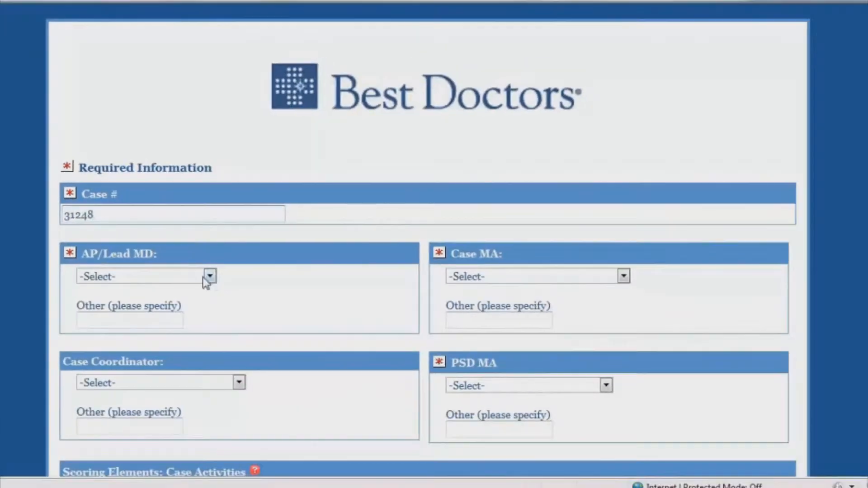
click(207, 277)
click(160, 91)
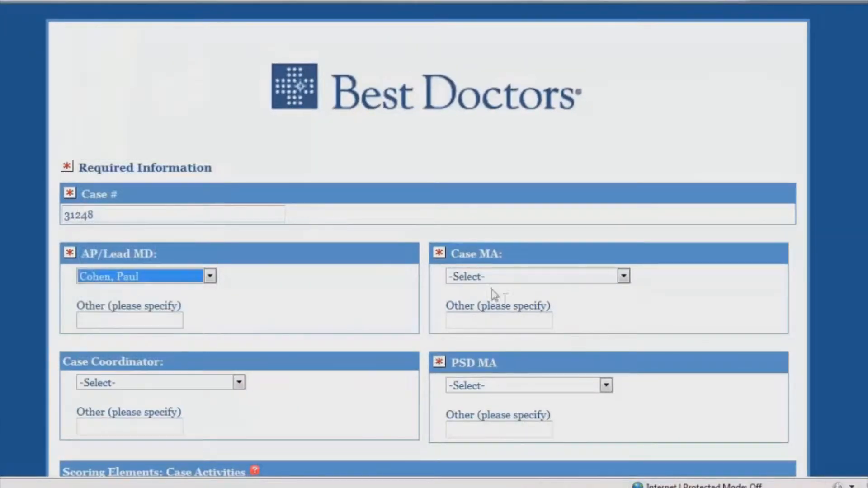
Step: Pick staff members for the Case MA, Case Coordinator and PSD MA fields
click(623, 276)
click(529, 9)
click(239, 383)
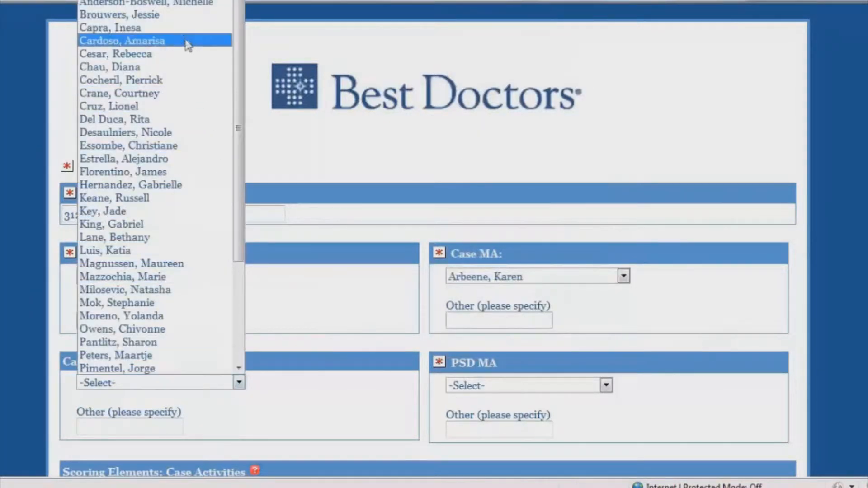
click(185, 4)
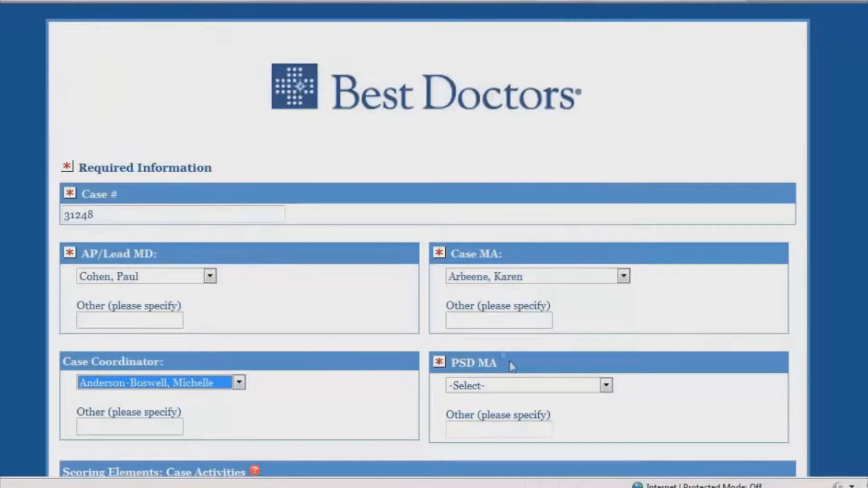
click(605, 385)
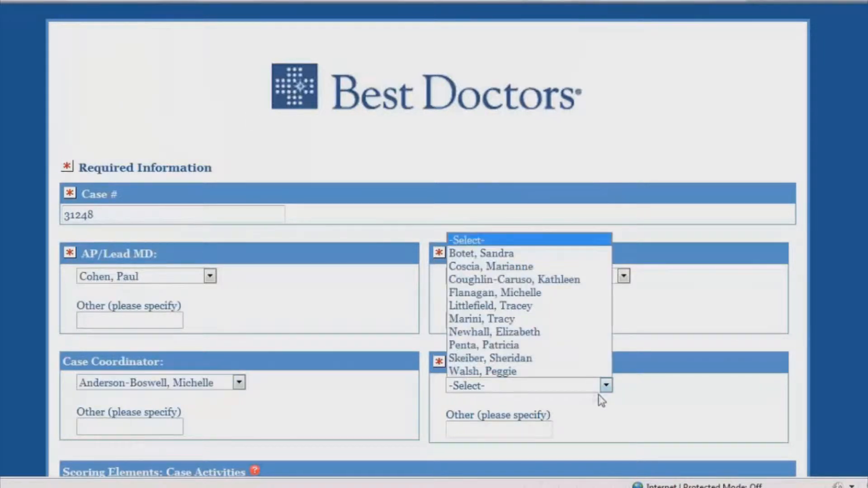
click(548, 261)
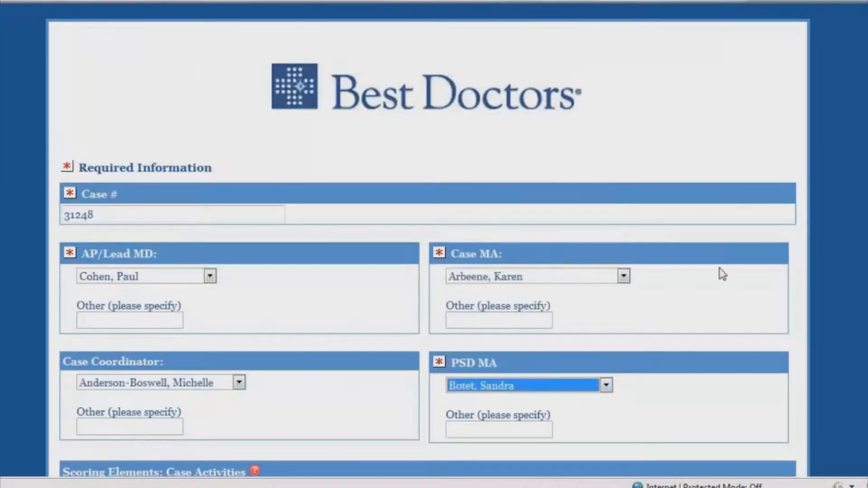
Step: Scroll down to the Scoring Elements tables and view the red ? Rating System tip
scroll(427, 240, down, 5)
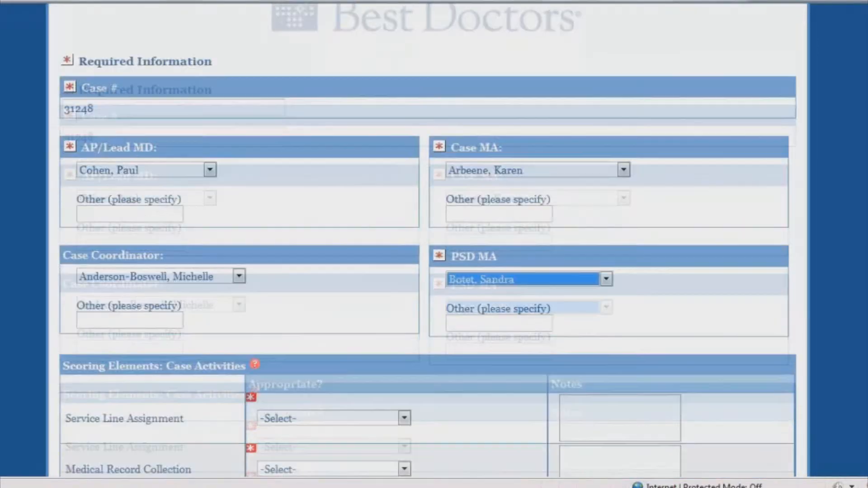
scroll(428, 239, down, 1)
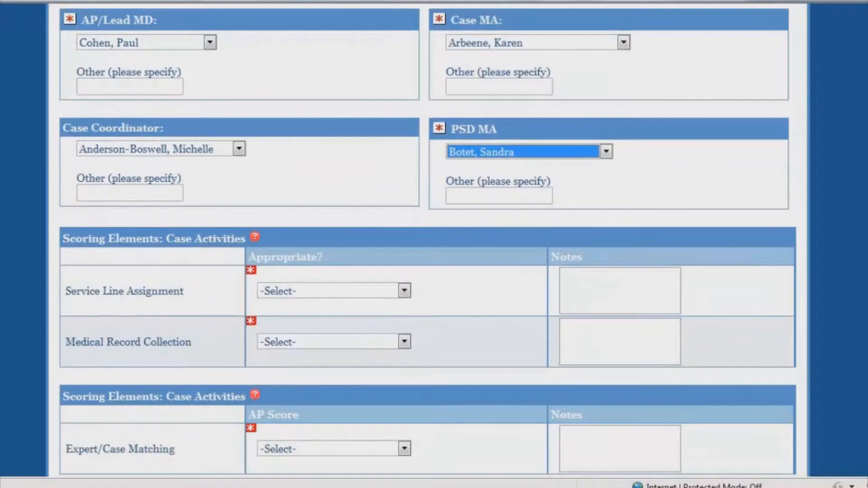
scroll(428, 240, down, 1)
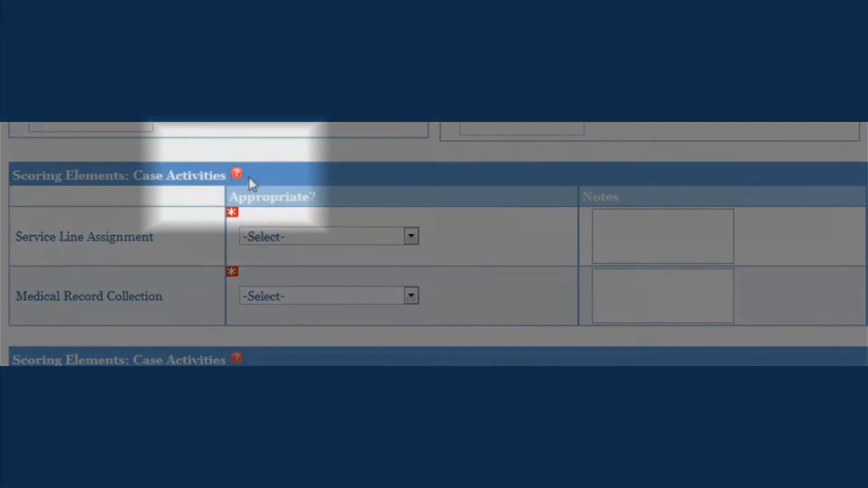
mouse_move(238, 180)
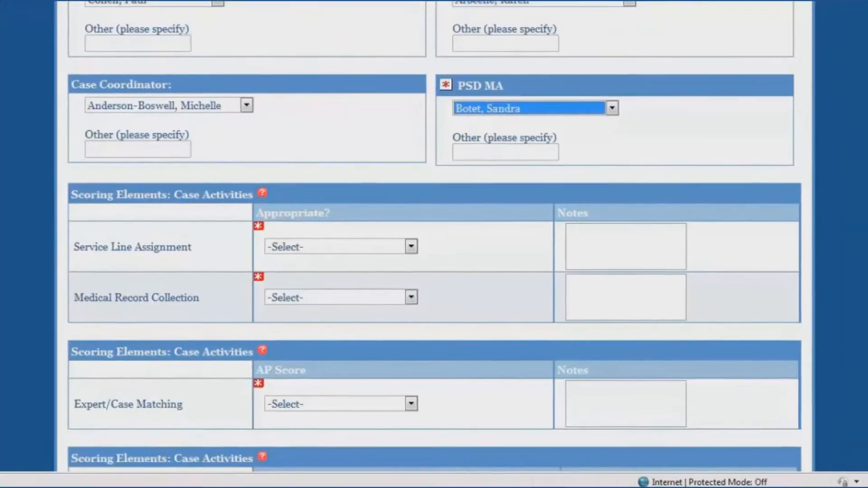
mouse_move(358, 484)
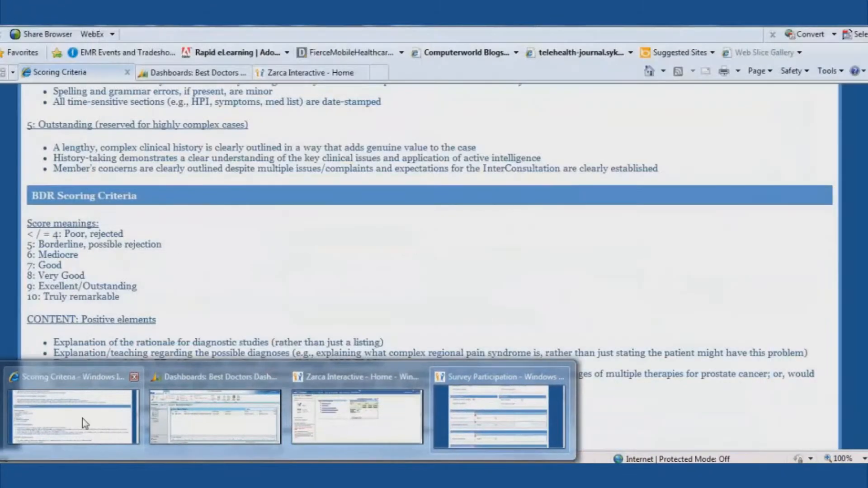
click(82, 420)
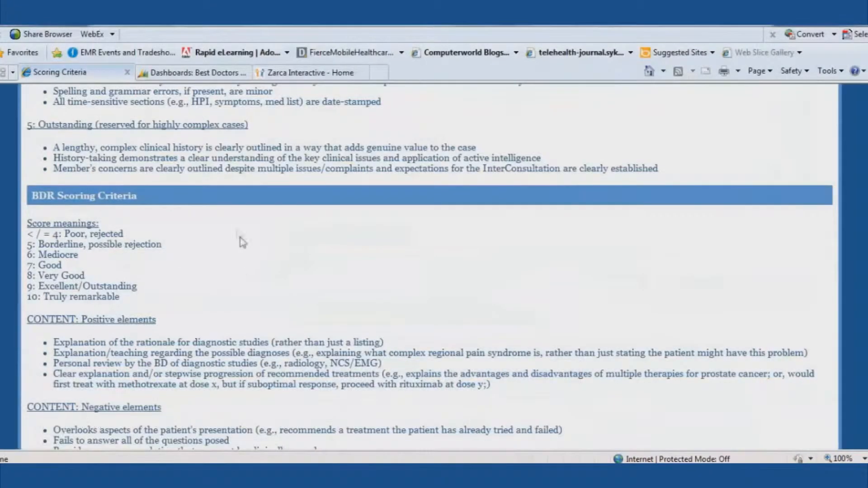
scroll(180, 176, up, 20)
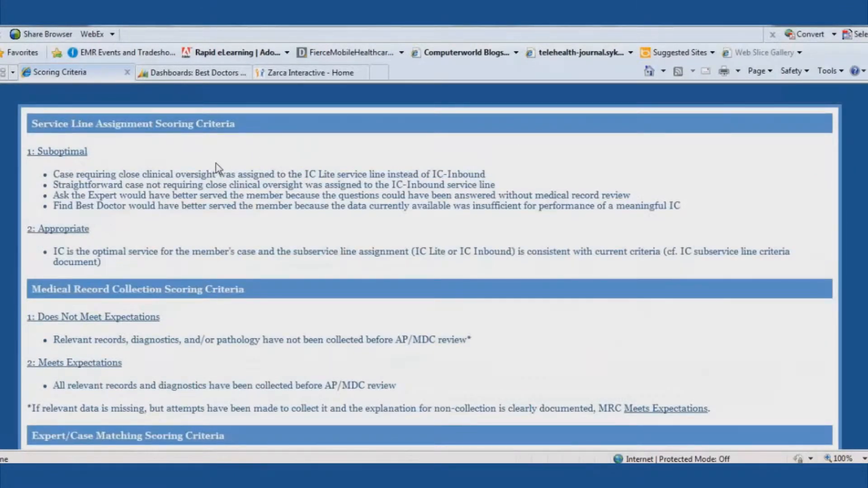
scroll(219, 171, down, 12)
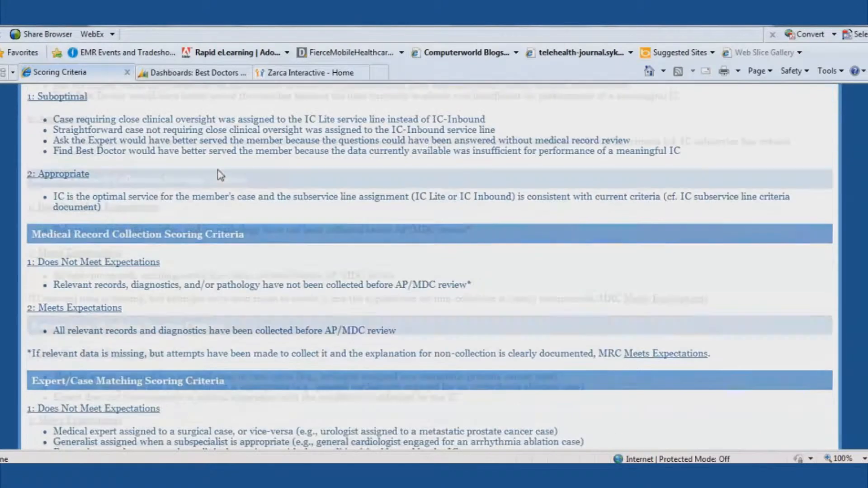
scroll(218, 172, down, 5)
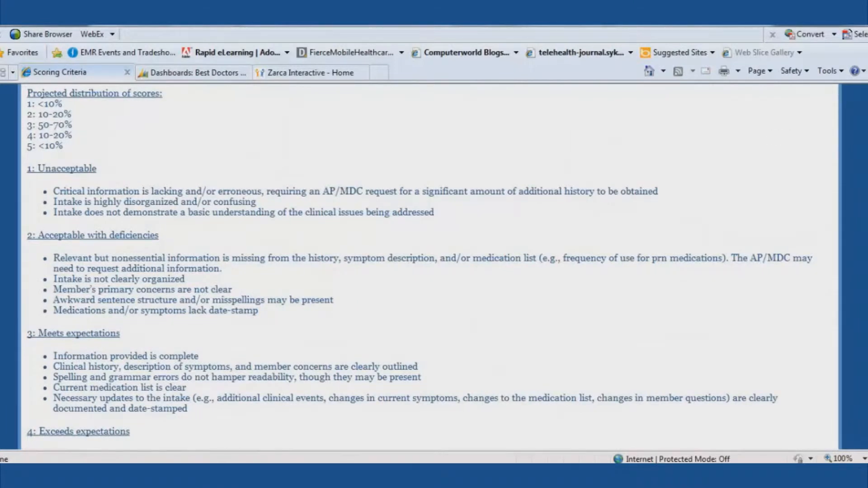
click(471, 417)
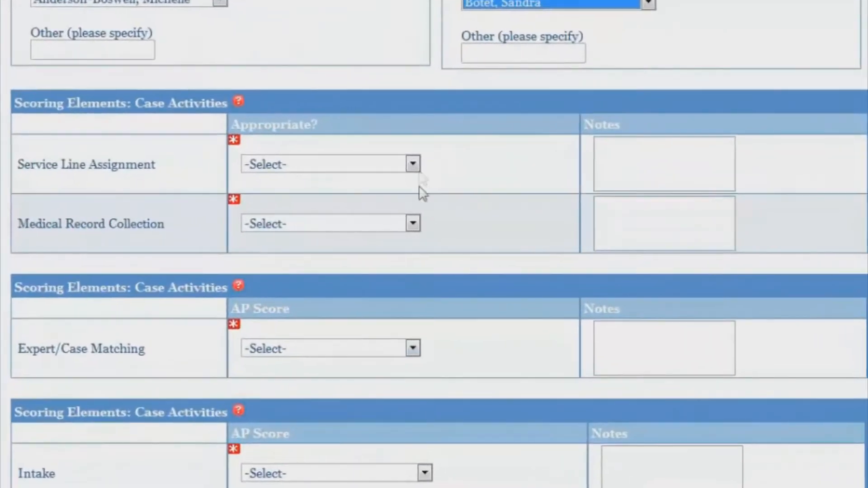
Step: Rate Service Line Assignment Does Not Meet Expectations, noting it should have been IC inbound
click(409, 246)
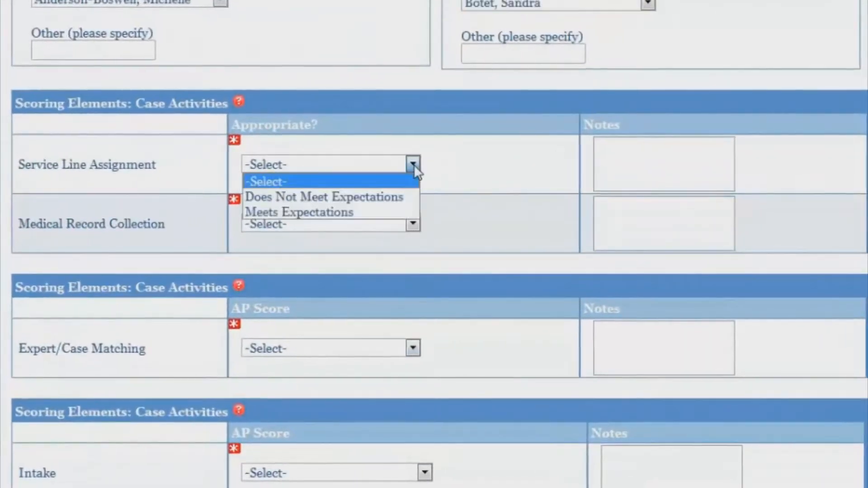
click(386, 202)
click(669, 170)
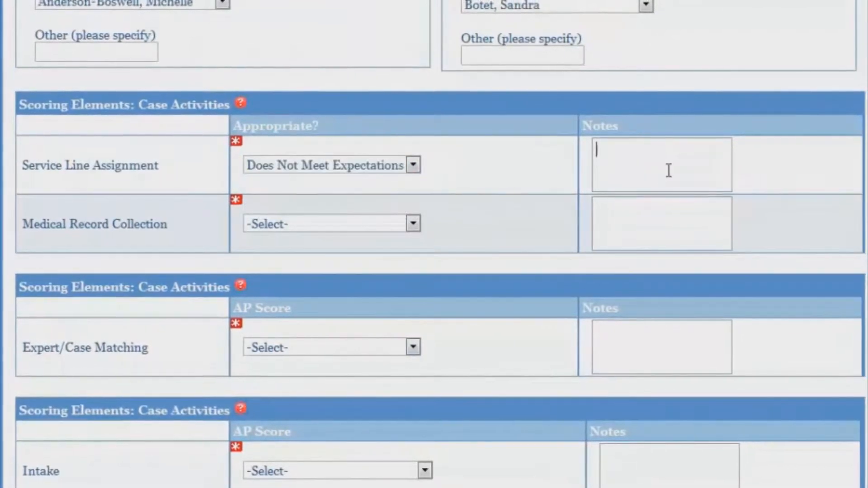
text(SA)
key(BackSpace)
text(hould have been IC inbound b/d)
key(BackSpace)
text(c multiple comorbidities)
Step: Rate Medical Record Collection Does Not Meet Expectations with the note 'Did not collect key echo'
click(413, 226)
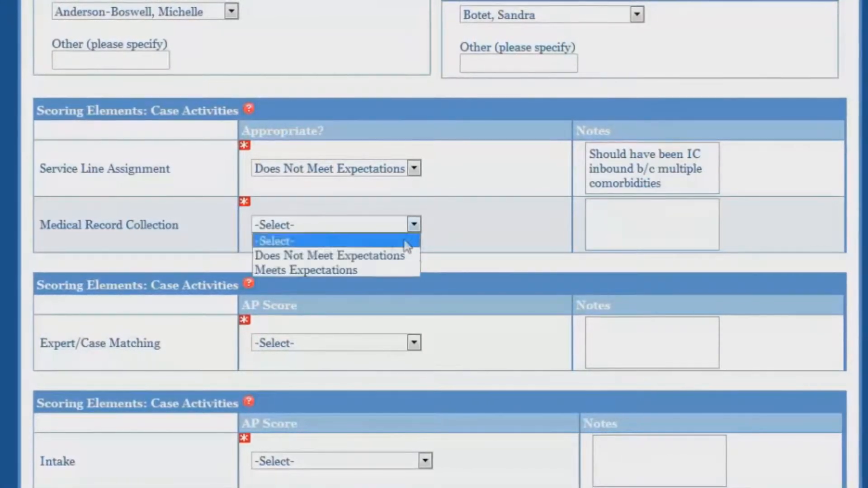
click(389, 256)
click(611, 238)
text(NDid not collect key echo)
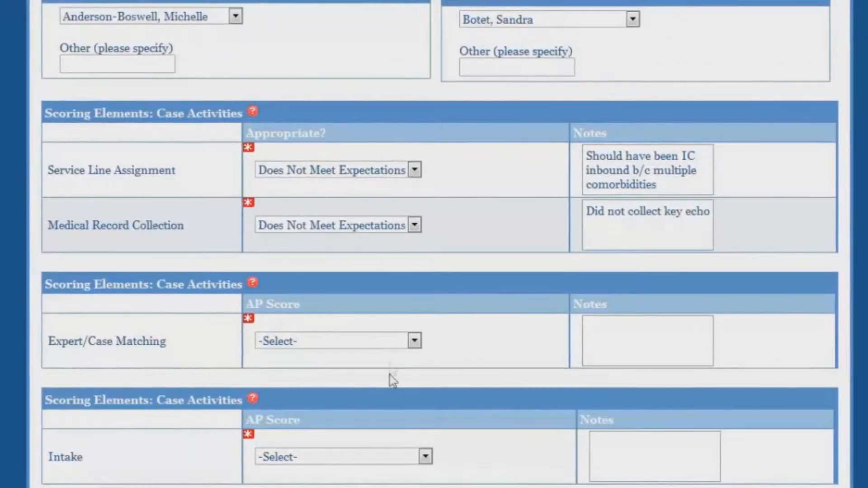
Step: Score Expert/Case Matching Meets Expectations and Intake 4: Exceeds, noting 'Great description of current symptoms'
click(412, 342)
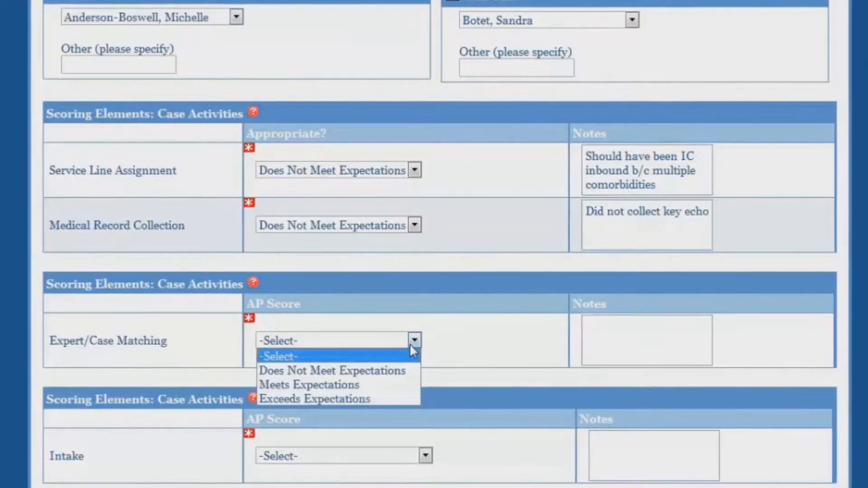
click(382, 386)
scroll(383, 386, down, 3)
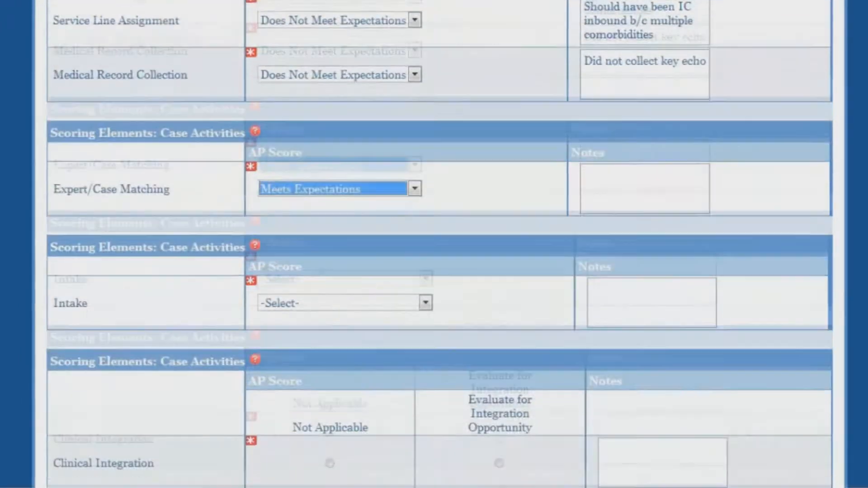
click(425, 278)
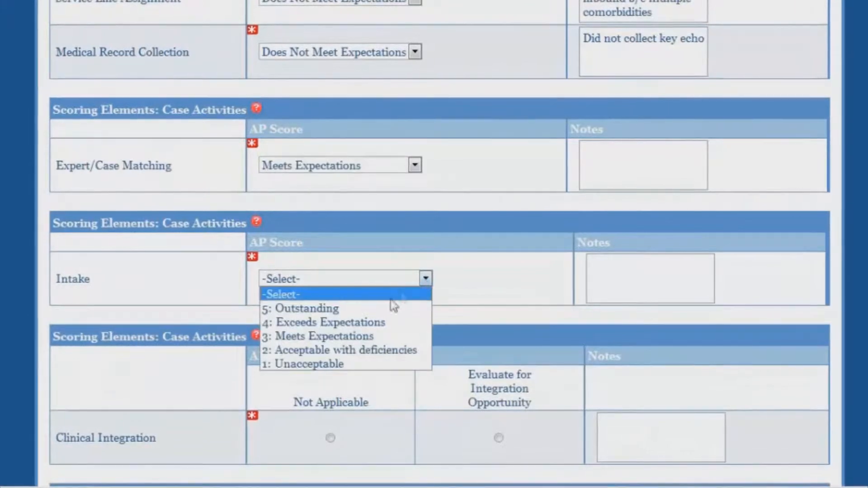
click(391, 324)
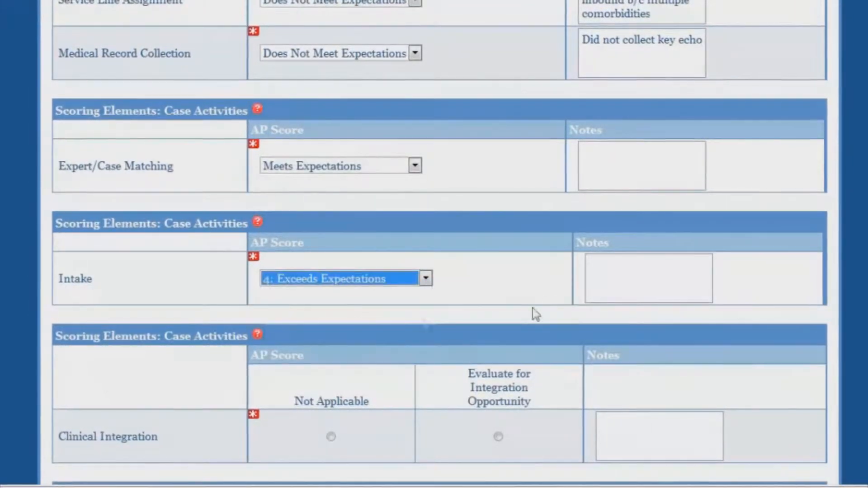
click(608, 289)
text(Great description of current sympto)
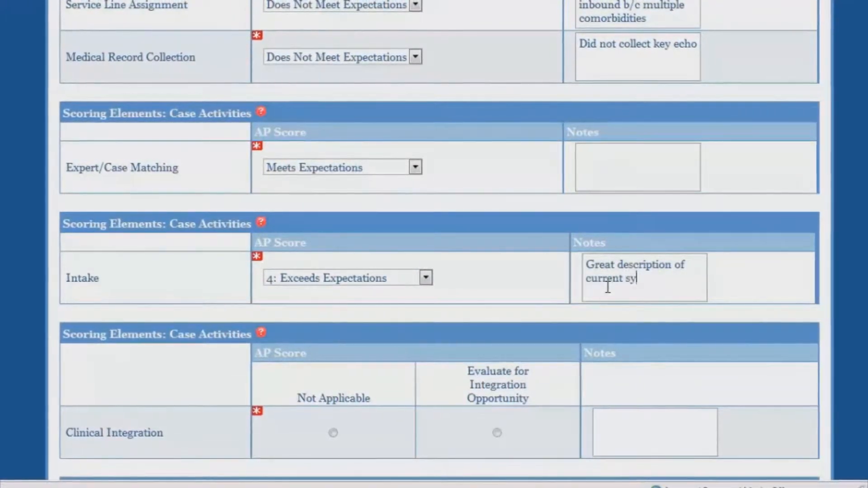
text(ms)
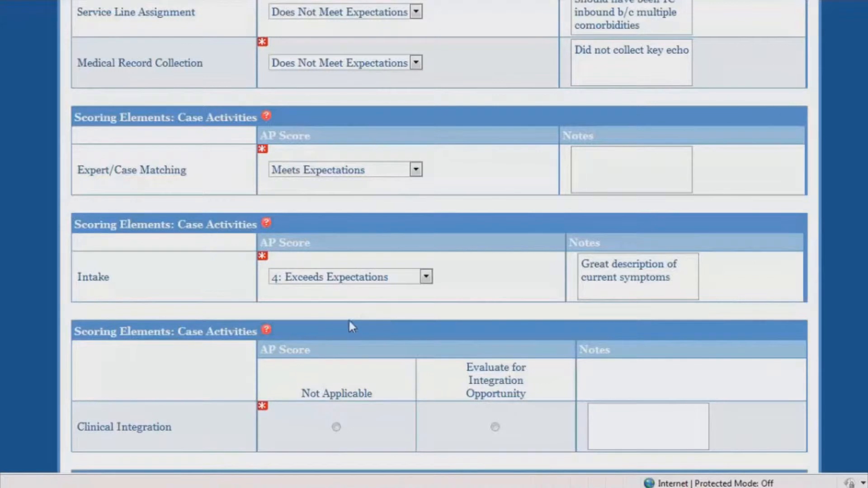
scroll(369, 332, up, 3)
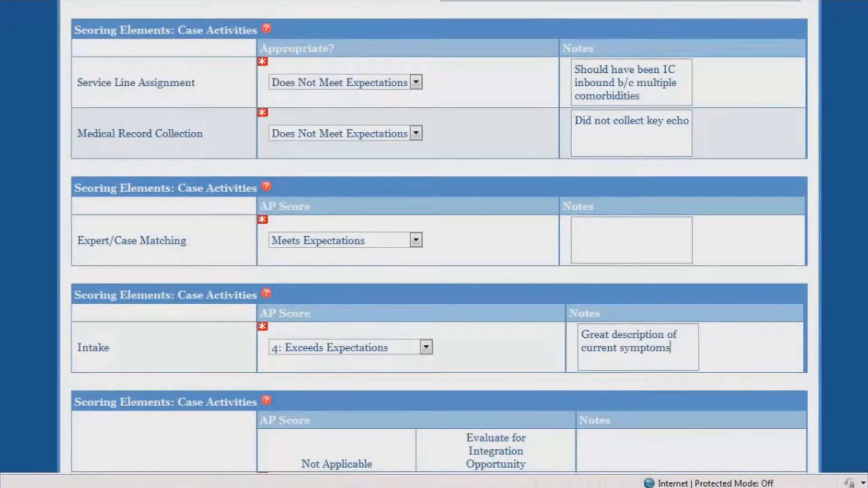
scroll(439, 244, down, 20)
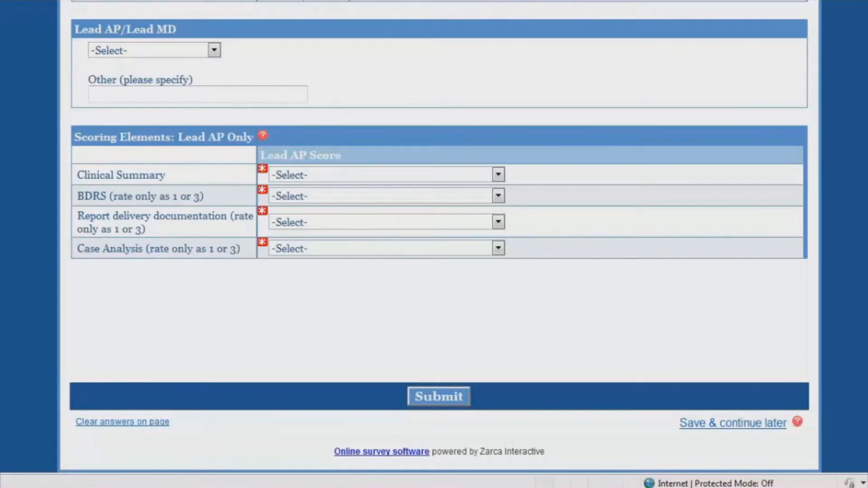
scroll(434, 245, up, 20)
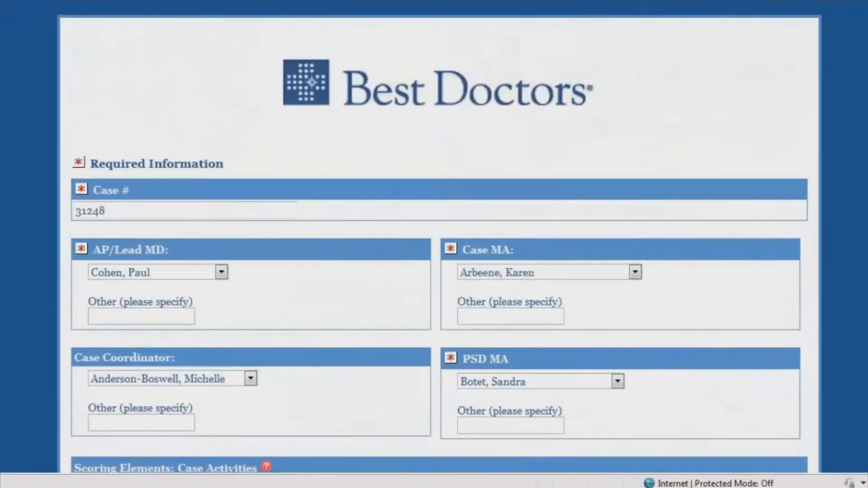
scroll(767, 299, down, 10)
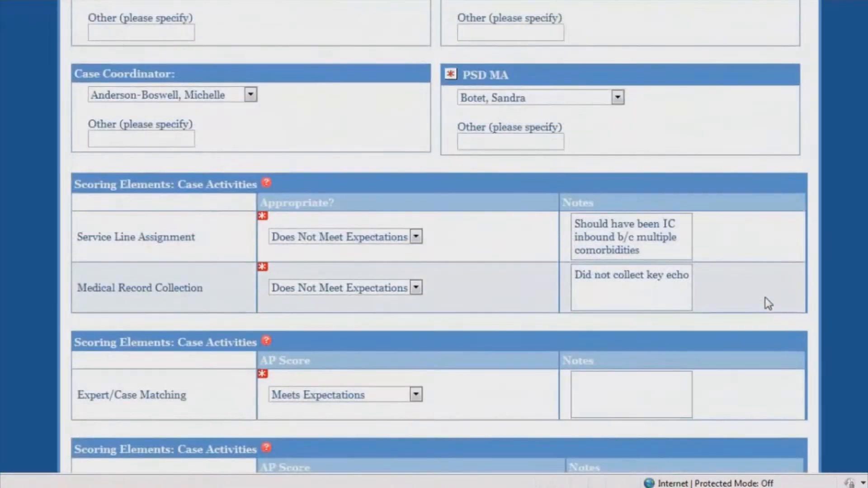
scroll(767, 302, down, 3)
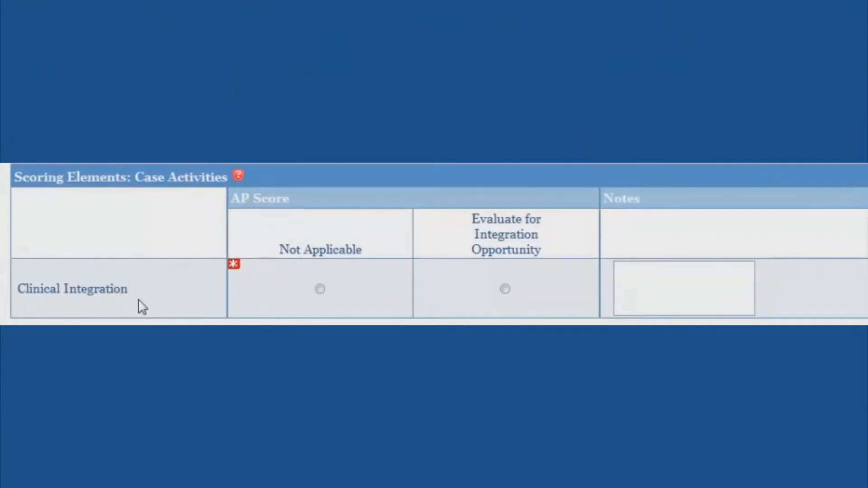
Step: Flag Clinical Integration for integration opportunity with weight loss and smoking cessation notes, and add the expert name
click(508, 290)
text(ght loss)
key(BackSpace)
text(. Smoking cessatio)
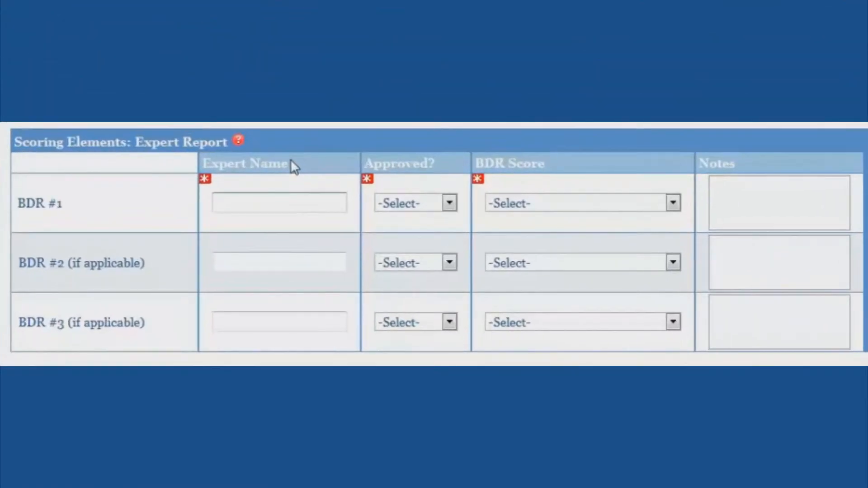
text(Dr. Demento)
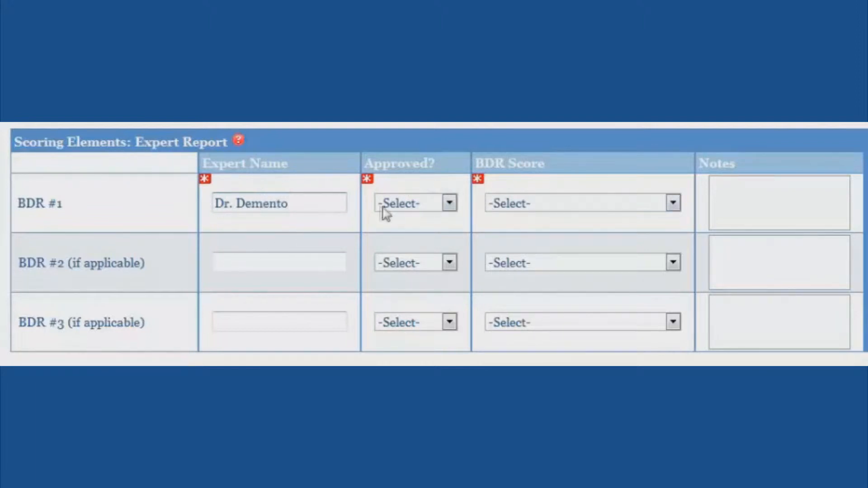
Step: Mark BDR #1 as Approved with a BDR Score of 8: Very Good
click(448, 205)
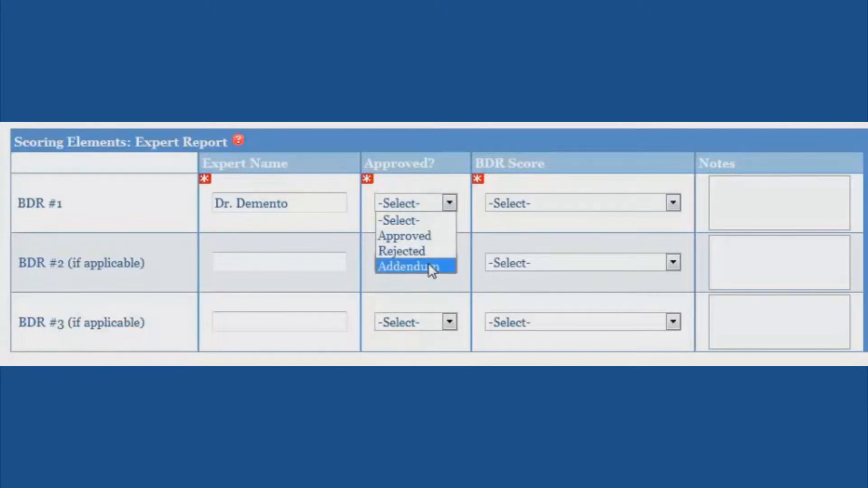
click(424, 234)
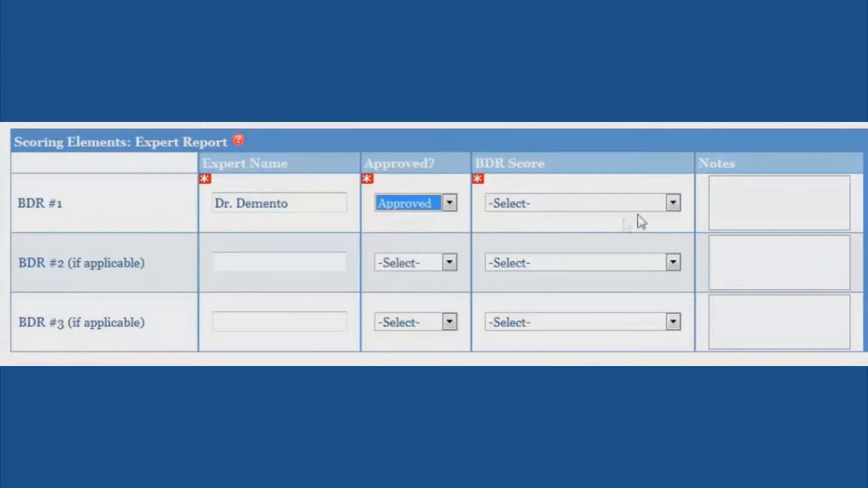
click(658, 202)
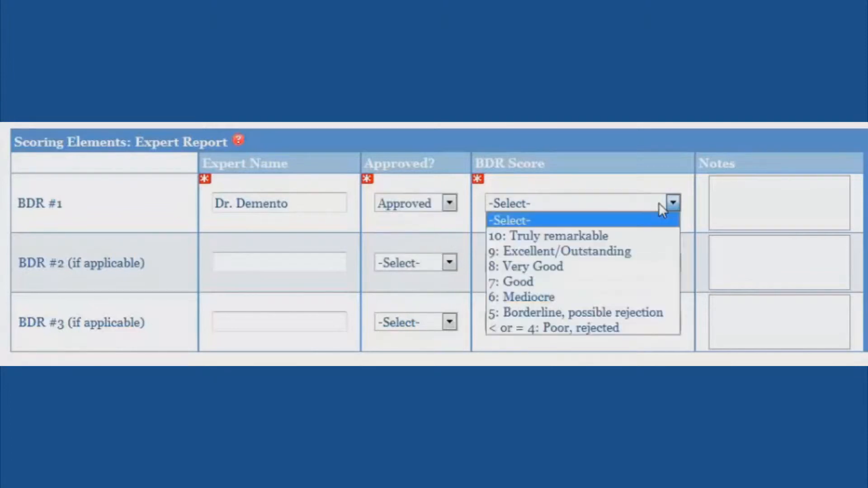
click(605, 269)
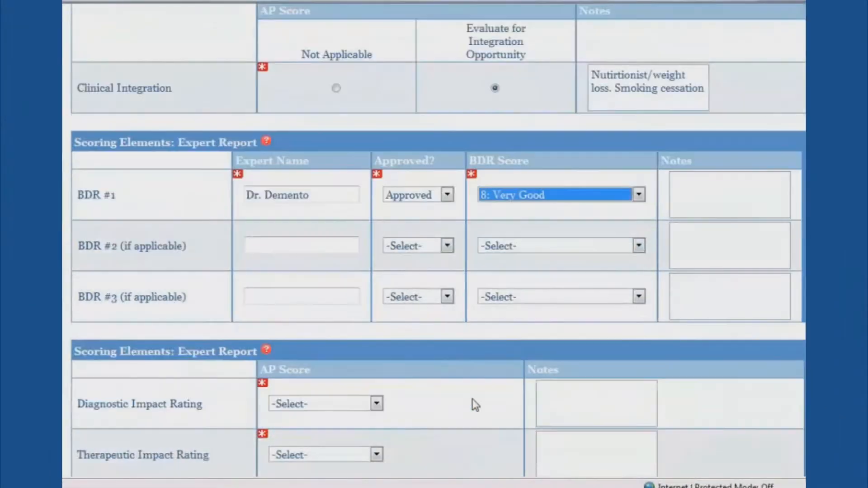
scroll(474, 403, down, 3)
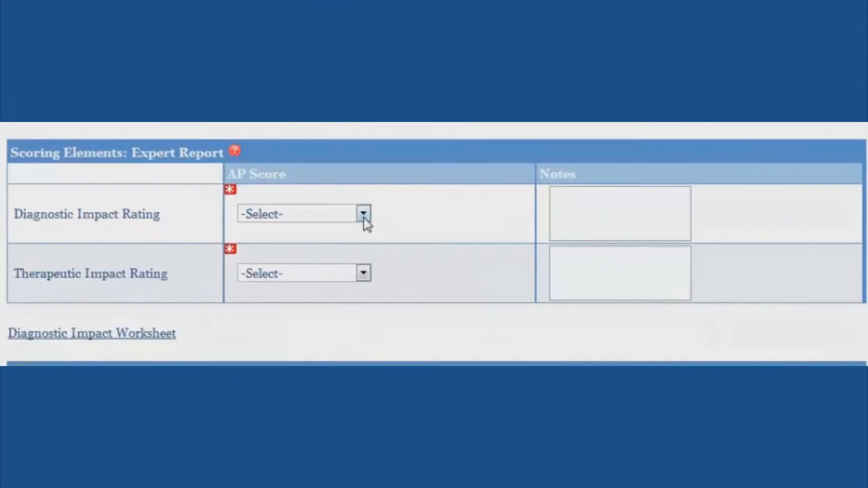
Step: Choose 3: Moderate Impact for Diagnostic Impact Rating and 4: Major Impact for Therapeutic Impact Rating
click(363, 215)
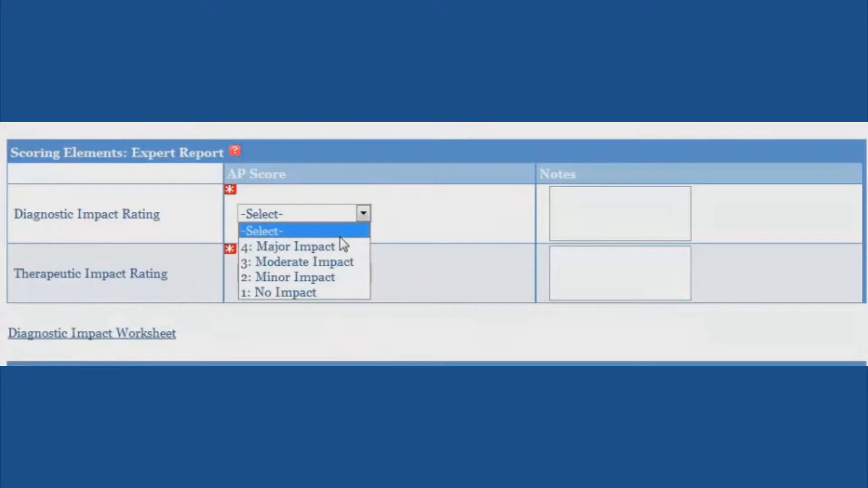
click(349, 263)
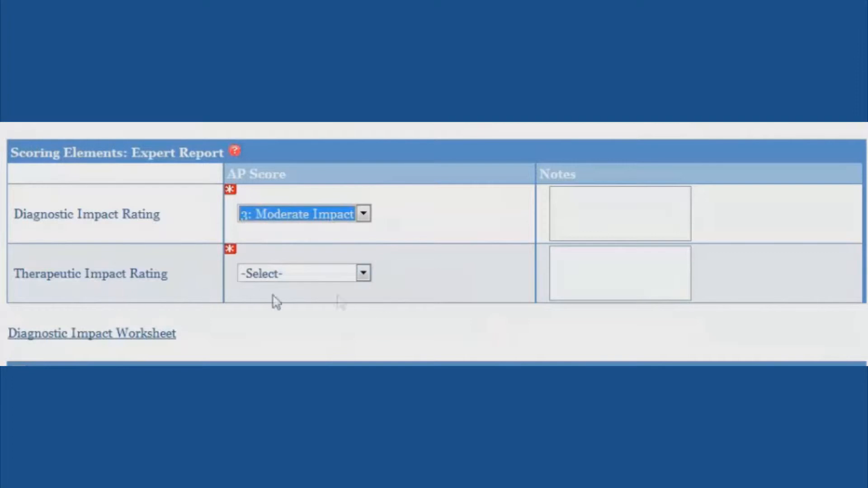
click(363, 273)
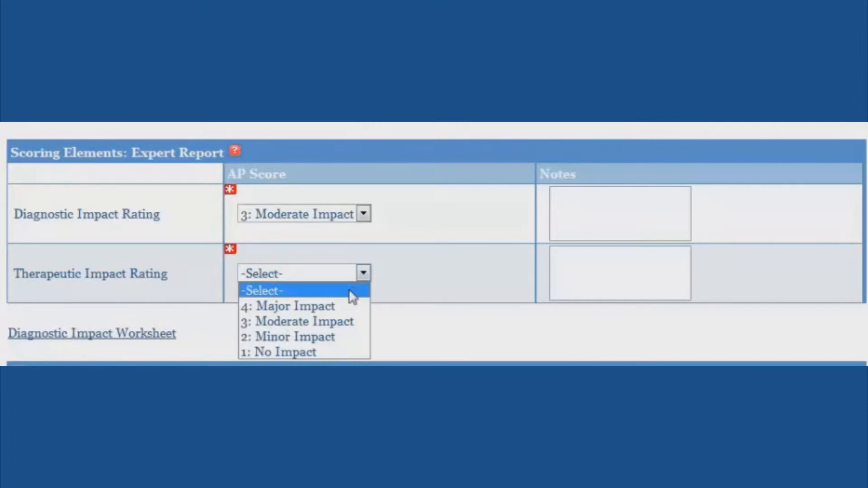
click(342, 306)
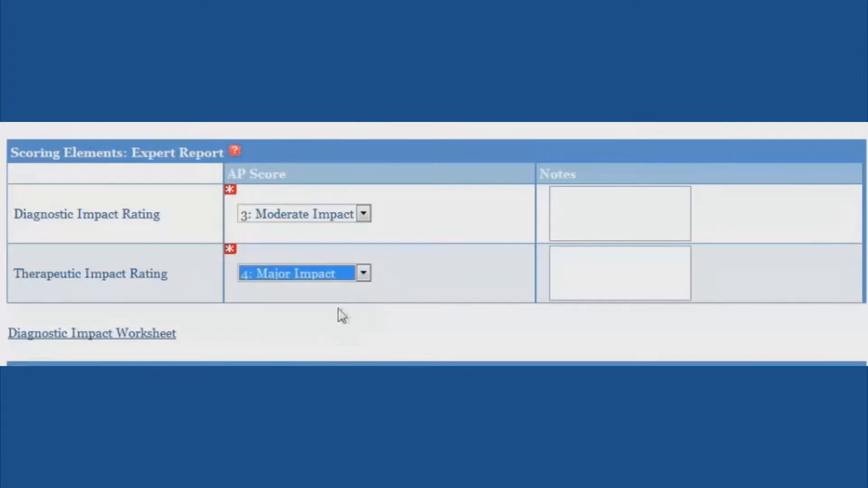
click(500, 284)
scroll(498, 284, down, 2)
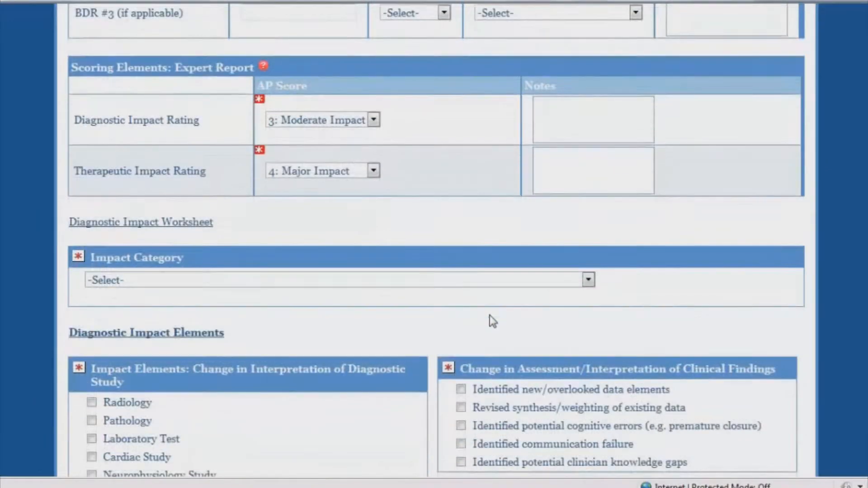
scroll(490, 316, down, 2)
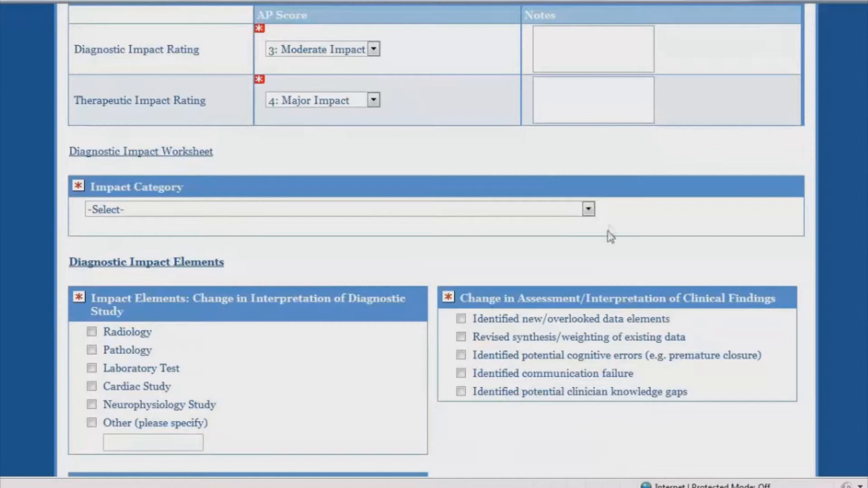
Step: Choose 'Revise severity of working diagnosis' as the Diagnostic Impact Worksheet's Impact Category
click(588, 210)
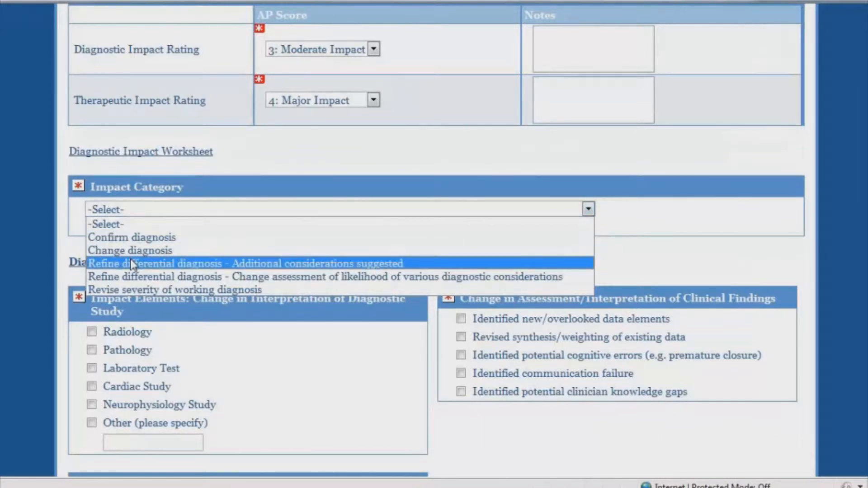
click(170, 289)
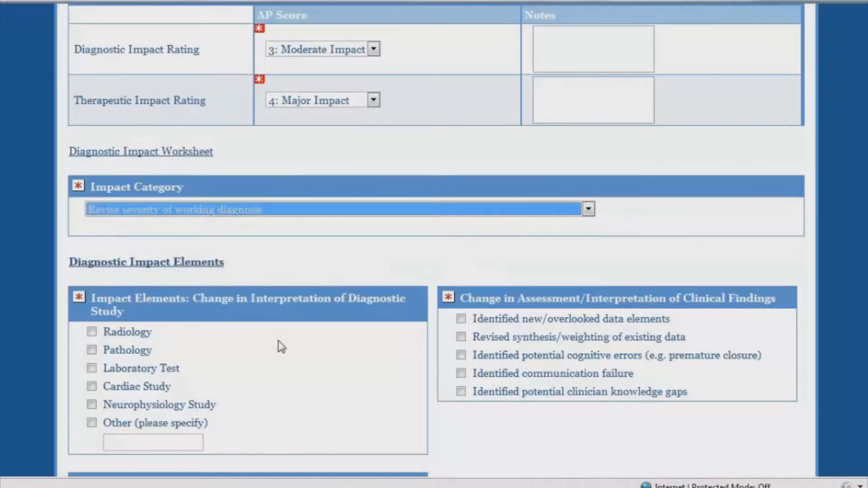
scroll(287, 338, down, 3)
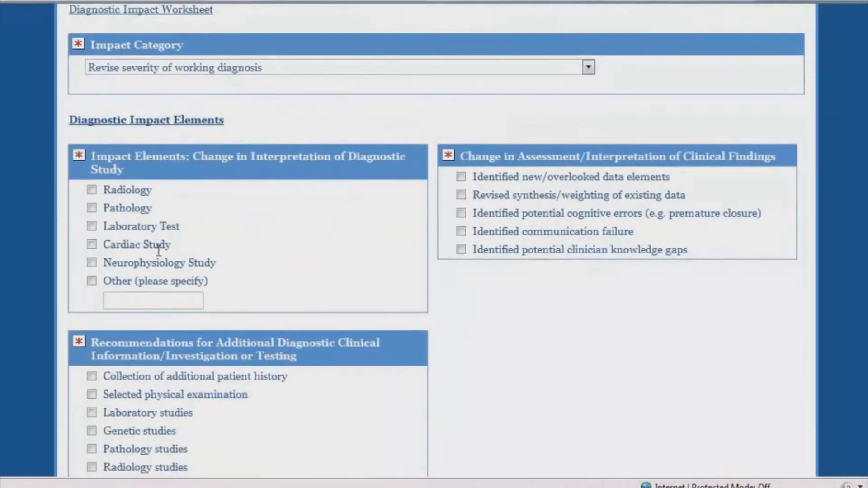
Step: Mark Cardiac Study and Laboratory Test as reinterpreted and check Identified potential cognitive errors
click(91, 244)
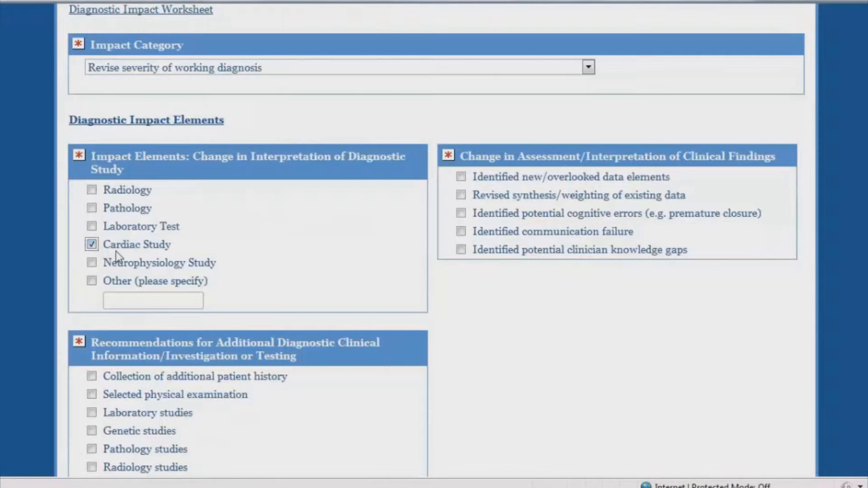
click(92, 226)
scroll(403, 247, down, 2)
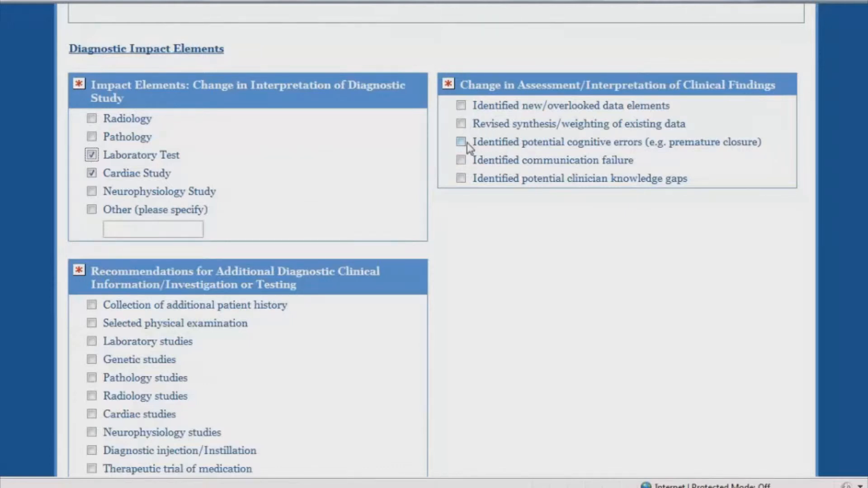
click(462, 144)
scroll(367, 246, down, 3)
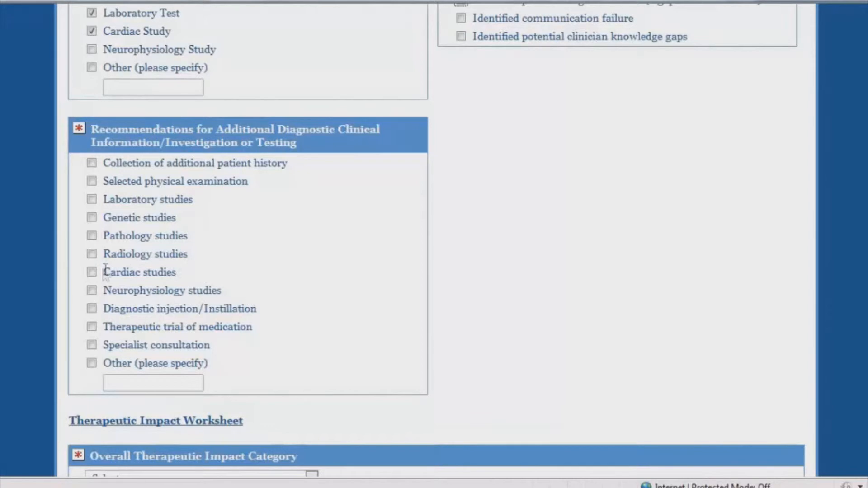
Step: Recommend cardiac studies, a therapeutic trial of medication, and Other specified as PFTs
click(92, 272)
click(92, 328)
scroll(208, 326, down, 2)
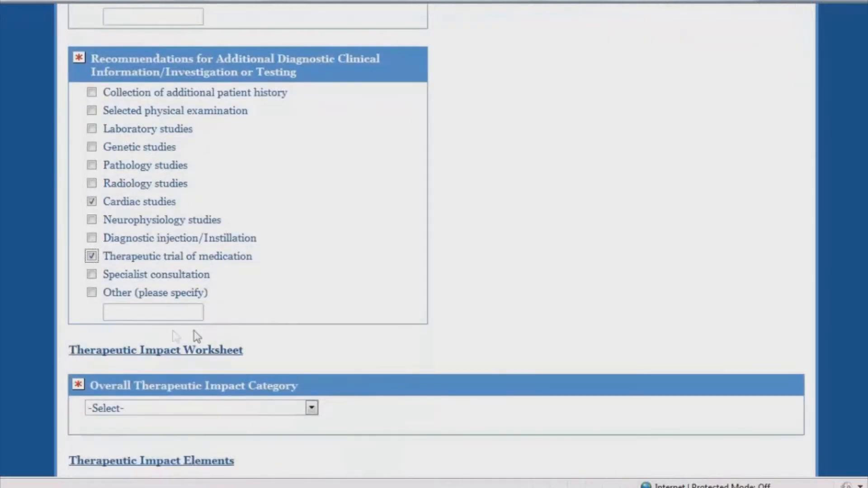
click(92, 293)
click(129, 306)
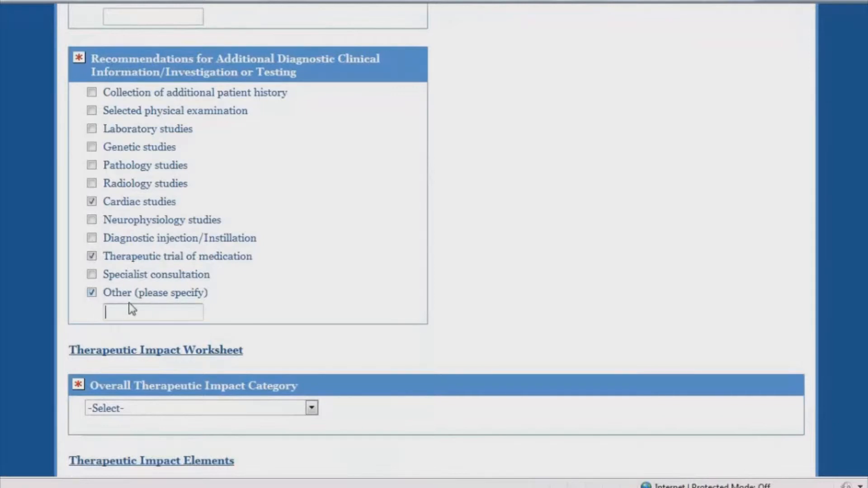
text(PFTS)
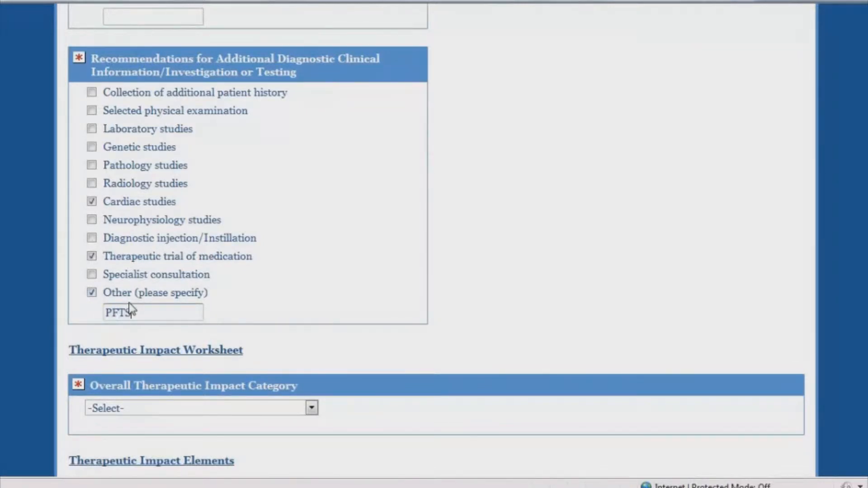
scroll(326, 276, down, 4)
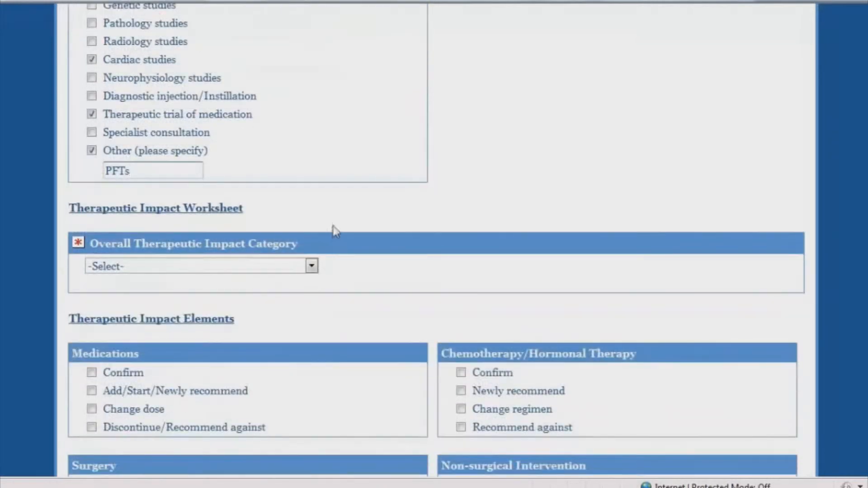
Step: Set Overall Therapeutic Impact Category to Change, recommending a new medication and advising against surgery
click(312, 267)
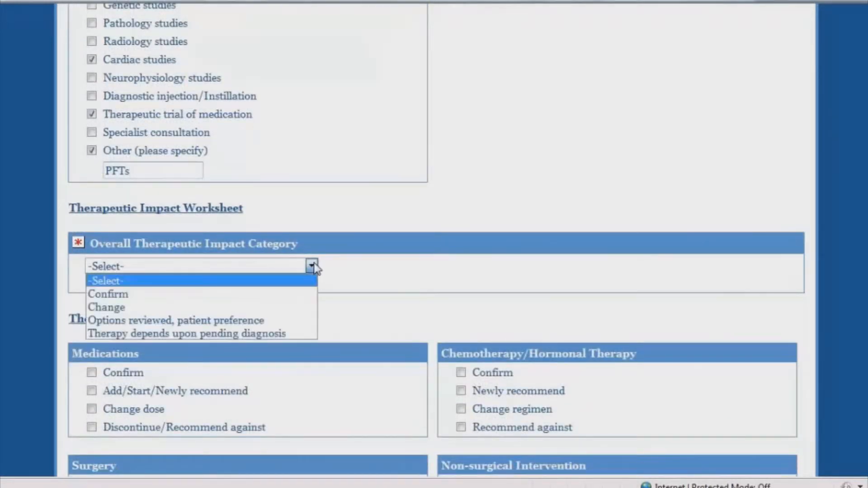
click(232, 308)
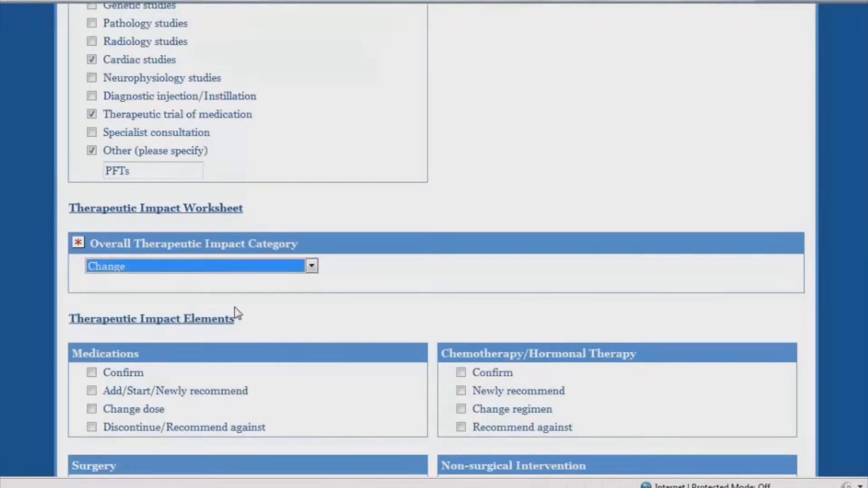
scroll(239, 302, down, 3)
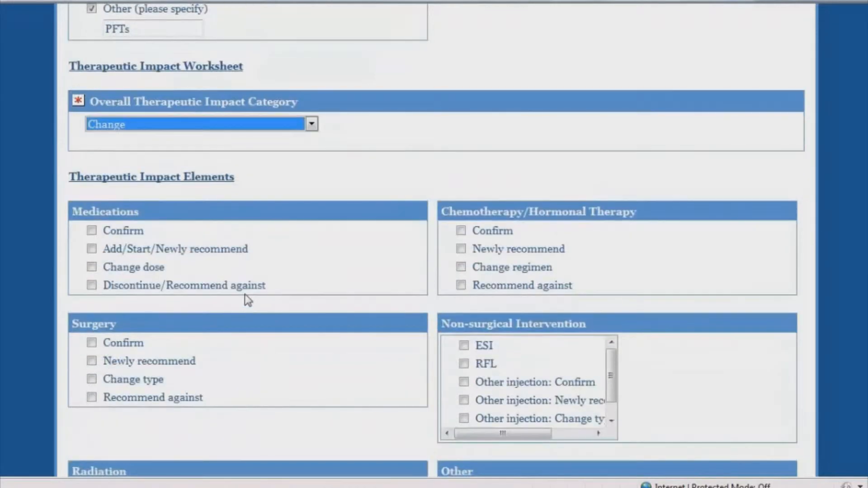
click(92, 250)
scroll(203, 262, down, 2)
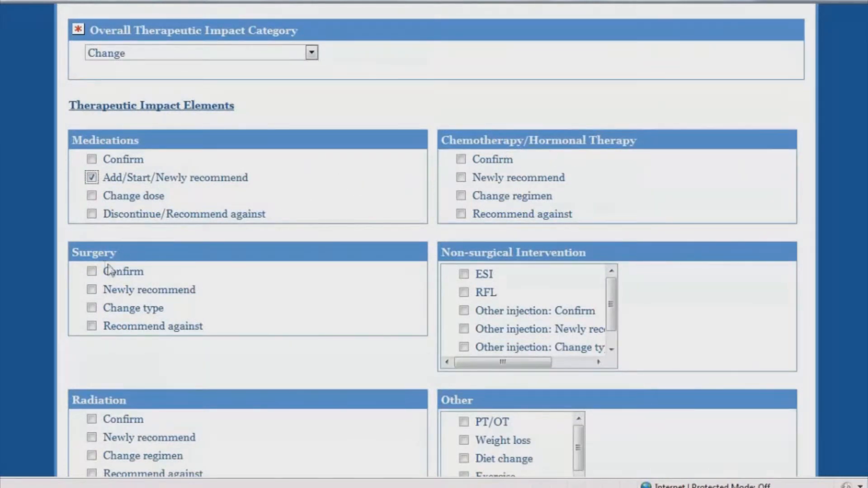
click(91, 326)
Step: Tick Weight loss, Diet change and Exercise under the Other therapeutic impact elements
scroll(566, 291, down, 1)
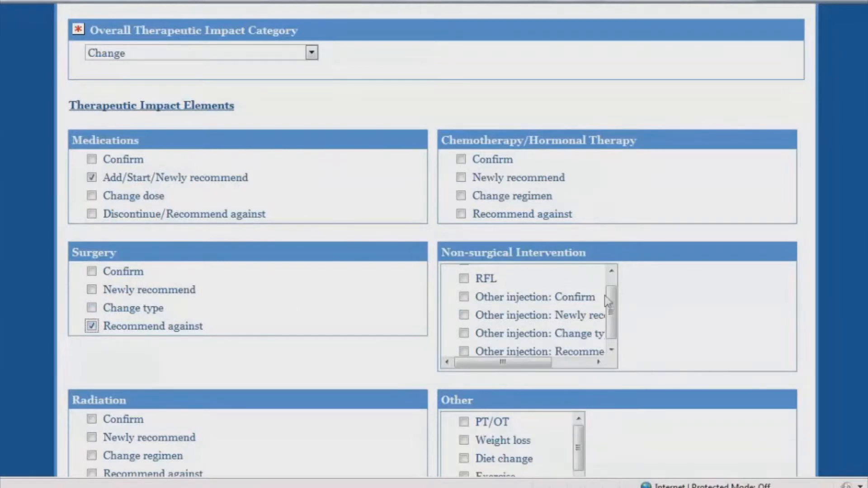
scroll(613, 308, up, 1)
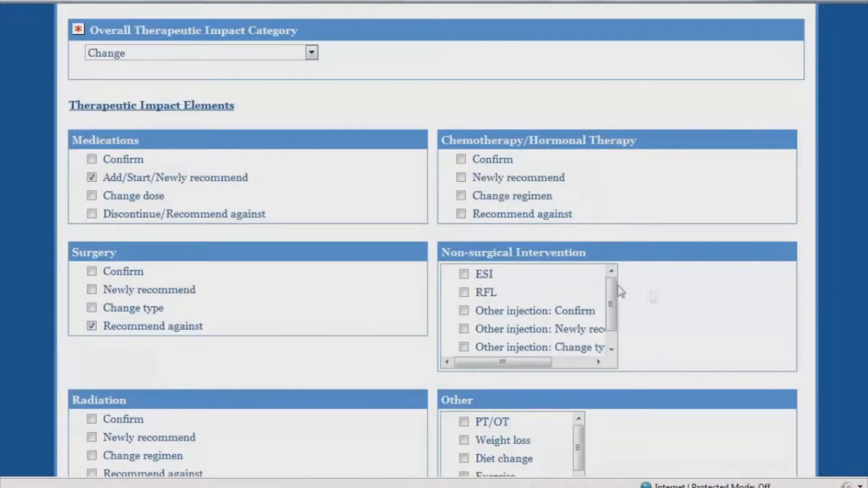
scroll(349, 348, down, 3)
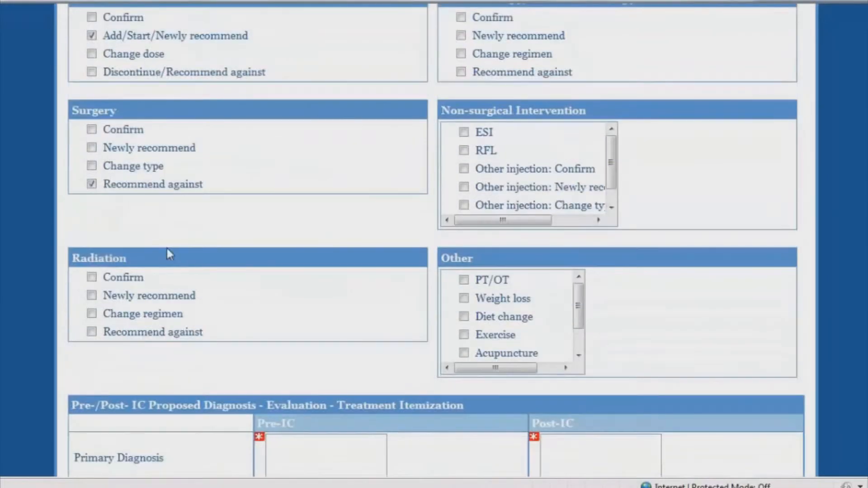
scroll(578, 317, down, 1)
scroll(577, 317, up, 1)
click(464, 298)
click(464, 317)
click(464, 337)
scroll(476, 323, down, 5)
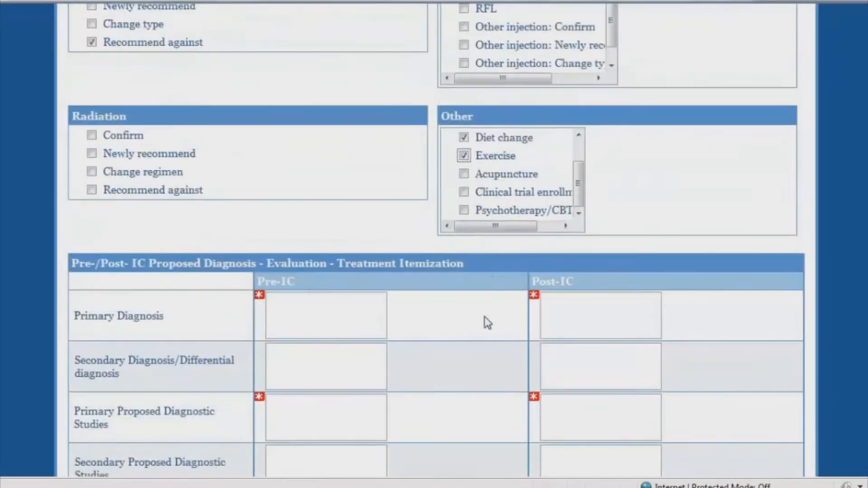
scroll(472, 194, up, 5)
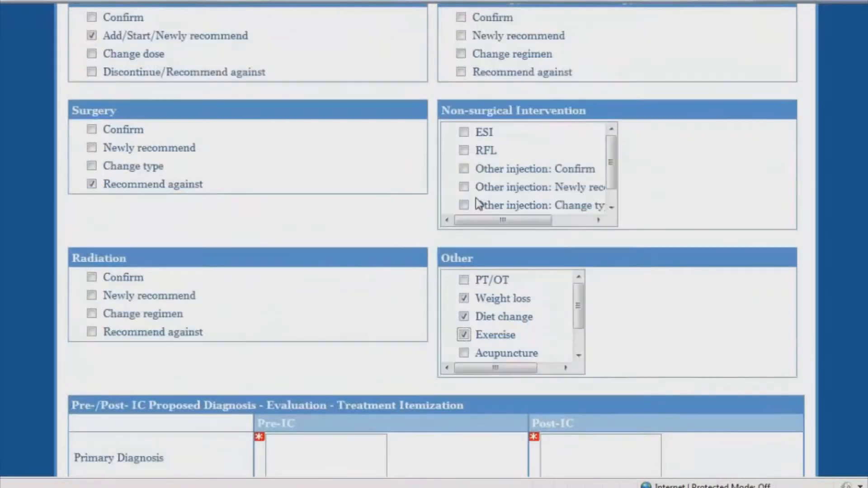
scroll(268, 286, down, 2)
scroll(453, 223, up, 4)
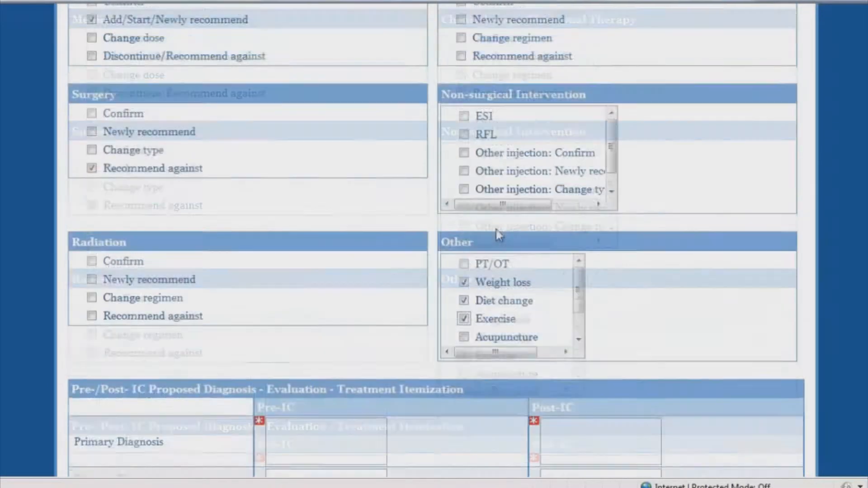
drag(578, 367, 579, 398)
scroll(608, 383, down, 6)
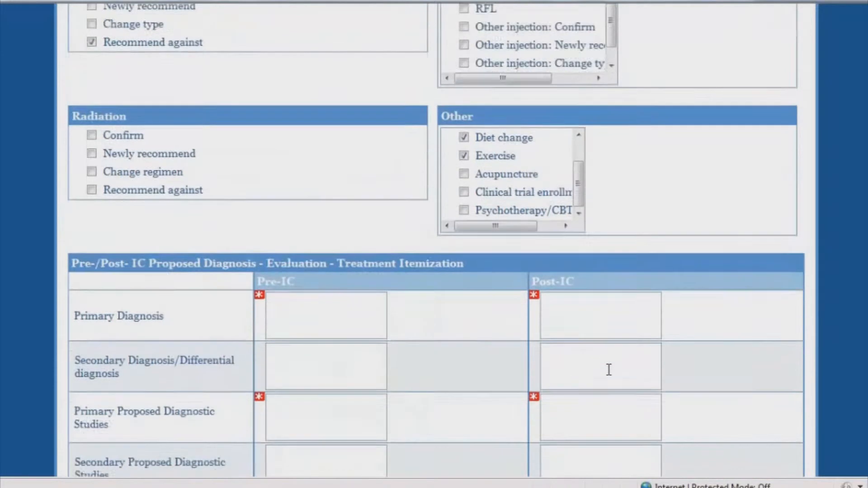
click(302, 238)
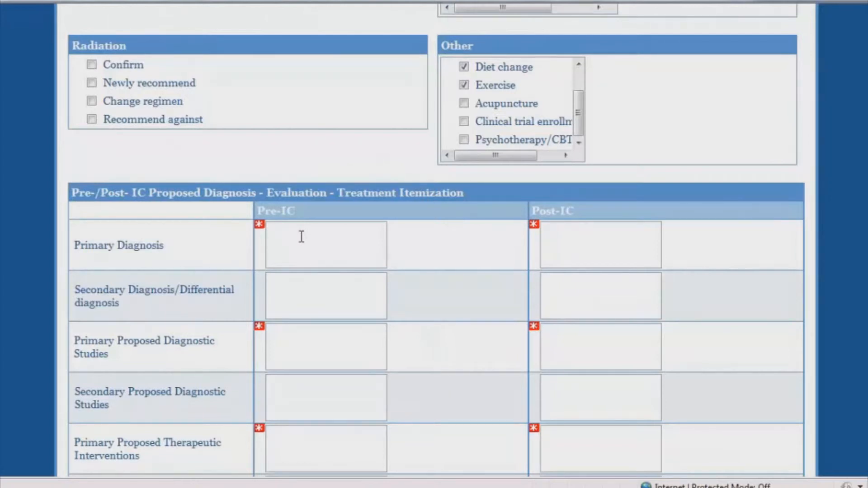
Step: Enter Pre-IC diagnosis Aortic stenosis and Post-IC diagnoses Dyspnea, Obesity/decondition, ILD and Asthma
click(301, 236)
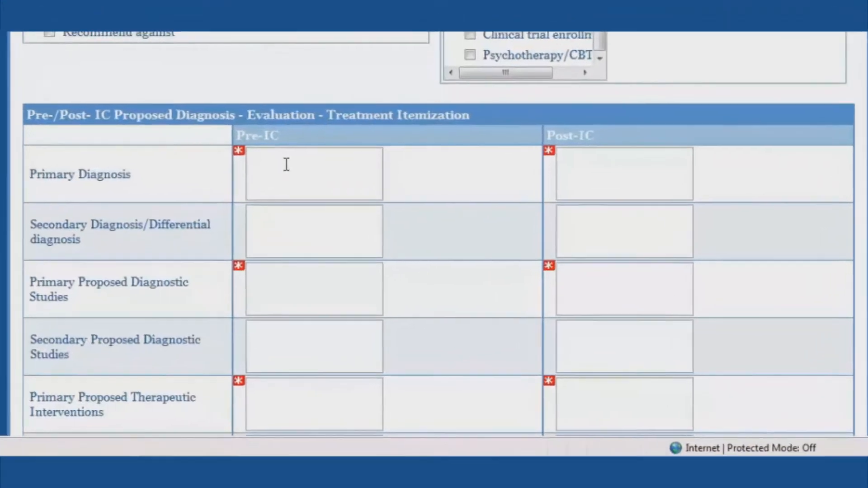
text(Aortic stenosis)
key(Tab)
text(Dyspnea)
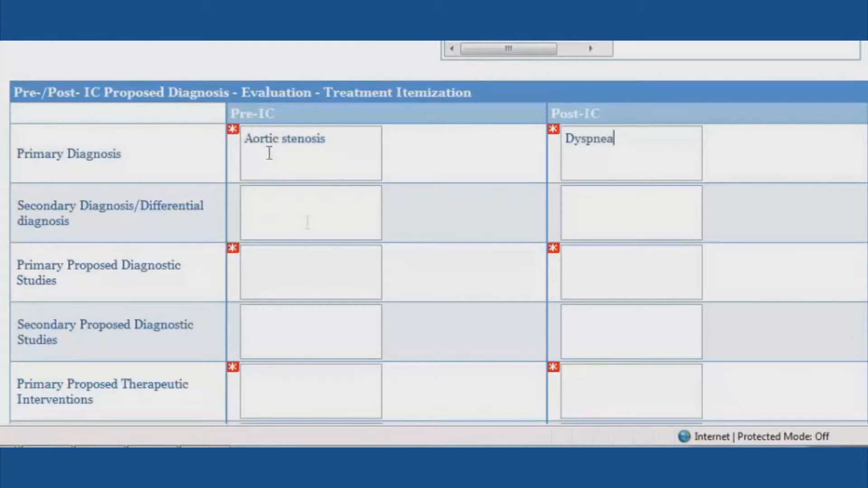
click(561, 187)
text(Ob)
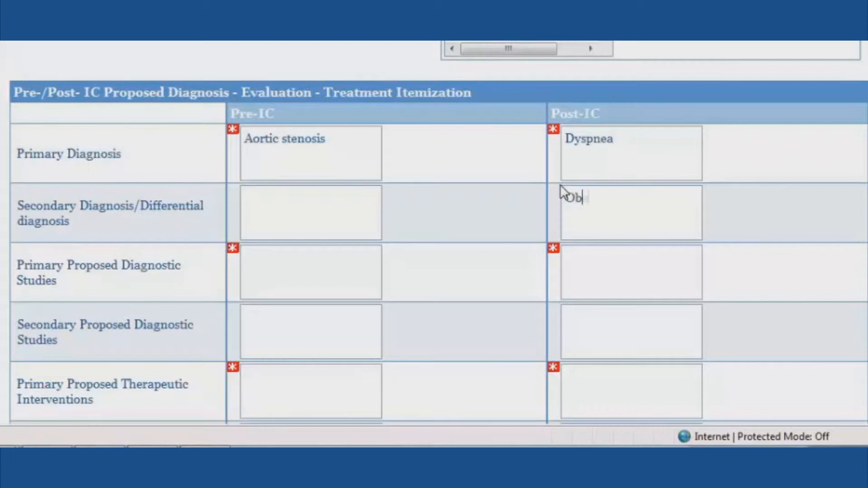
text(esity/decondition)
key(Return)
text(ILD)
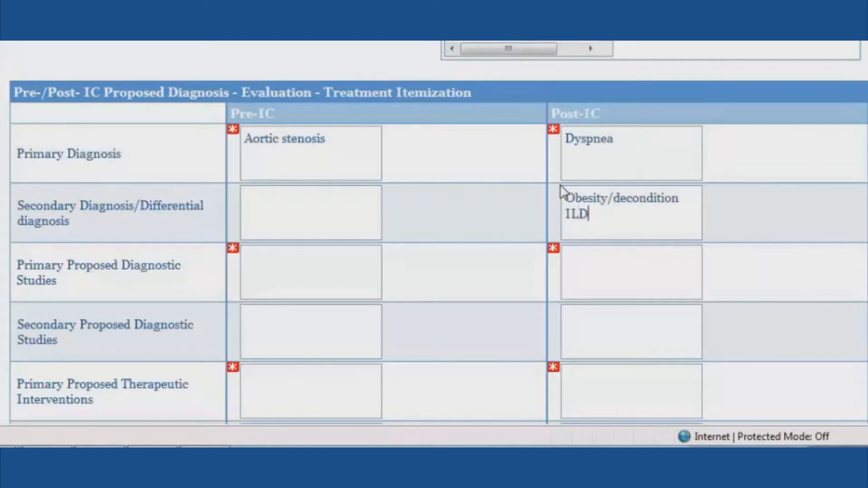
key(Return)
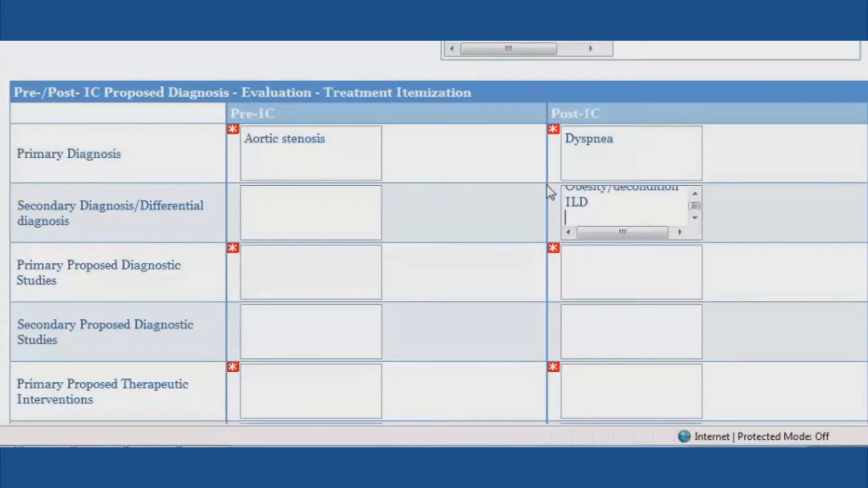
text(Asthma)
Step: Enter diagnostic studies None versus Repeat echo PFTs, and interventions bioprosthetic AVR versus Pending
click(291, 258)
text(None)
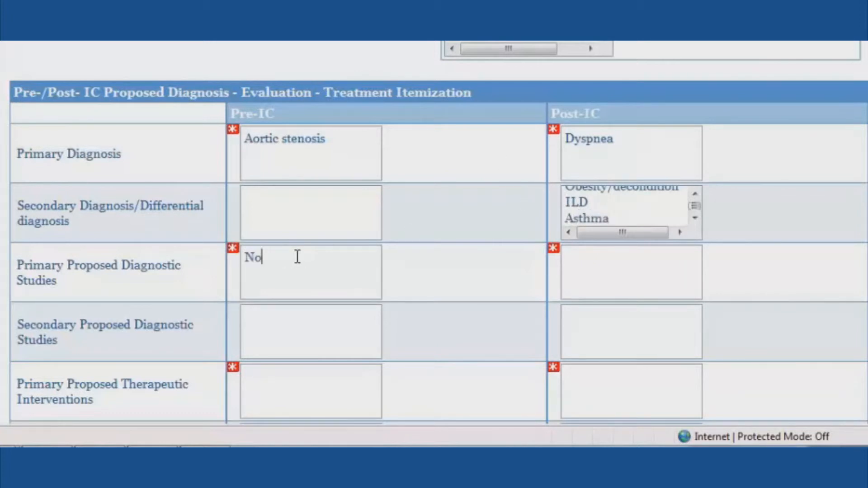
key(Tab)
text(Repe)
text(at echo )
text(PFT)
text(s)
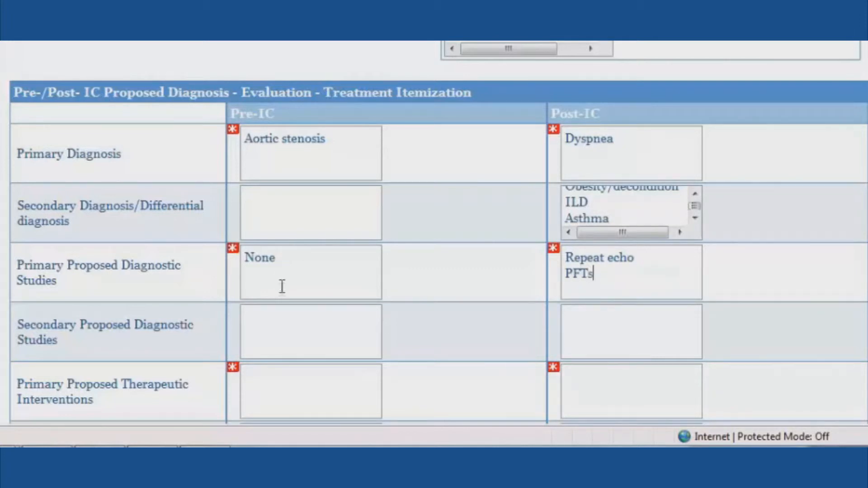
scroll(282, 287, down, 3)
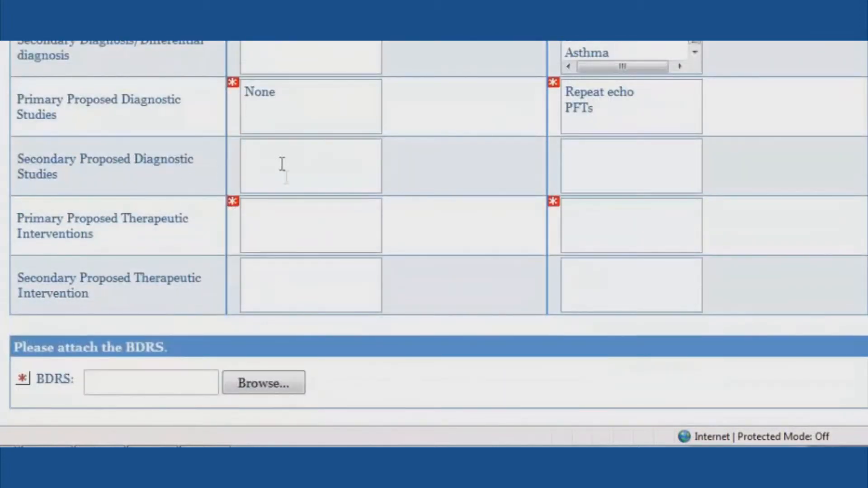
click(304, 213)
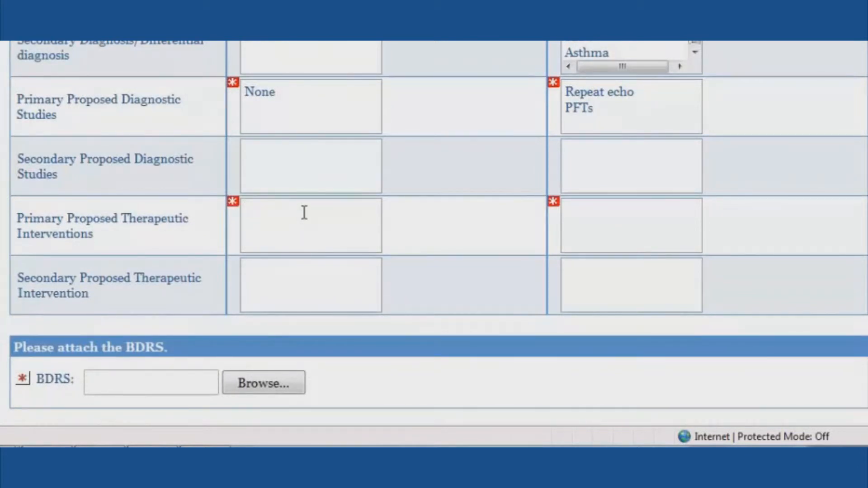
text(bioprosteh)
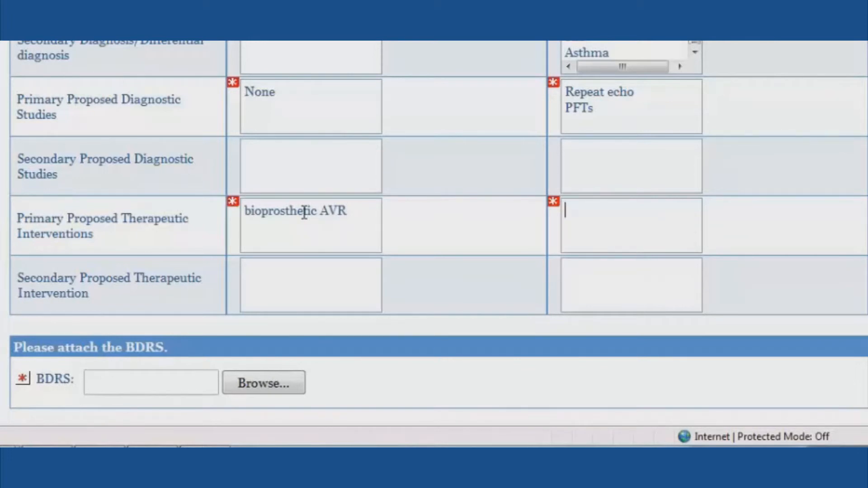
text(Pending)
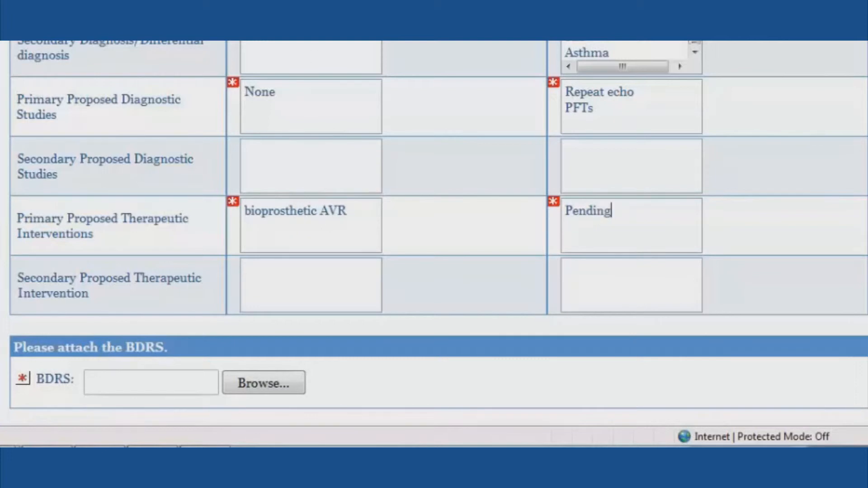
scroll(188, 49, down, 2)
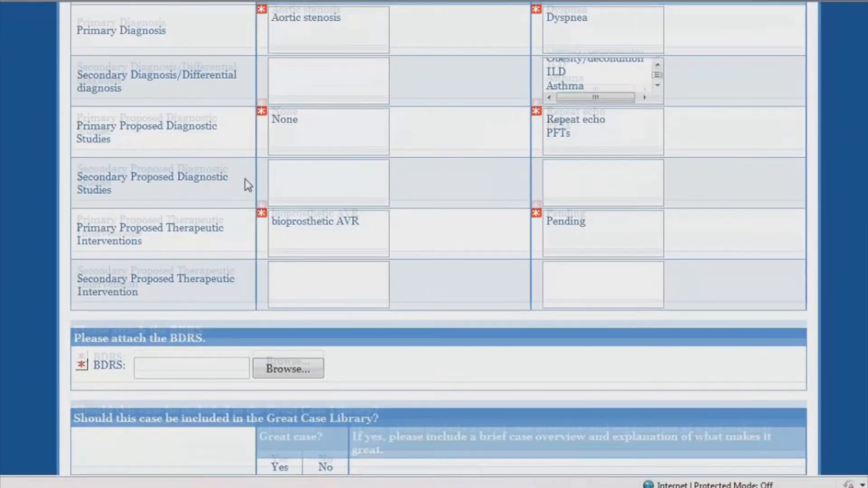
scroll(209, 82, down, 3)
scroll(246, 188, down, 1)
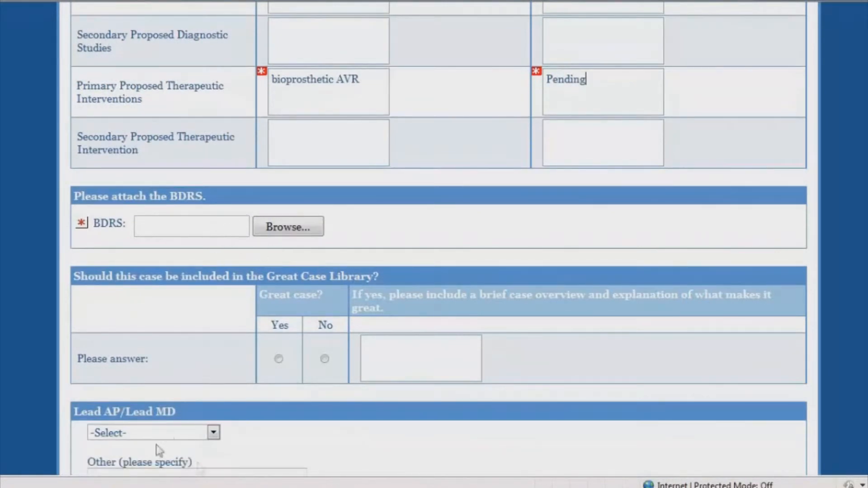
Step: In BDRS Template.doc, add lines saying the patient should consider not having that surgery and losing some weight
mouse_move(192, 487)
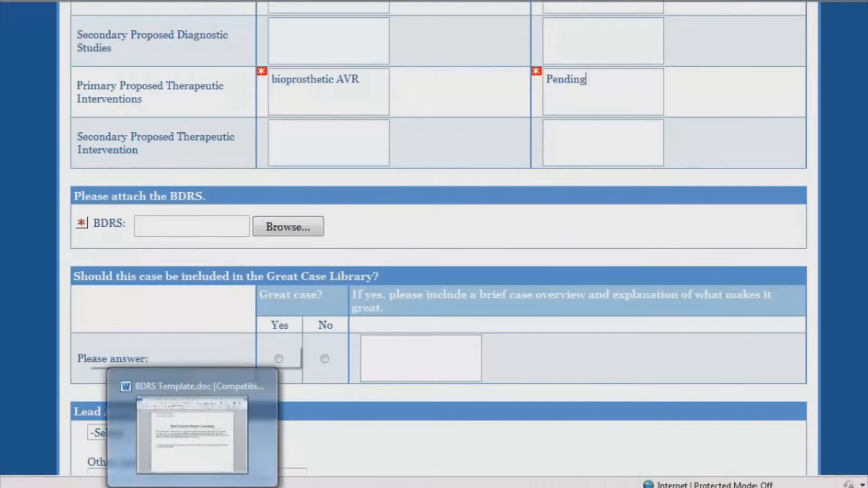
click(193, 453)
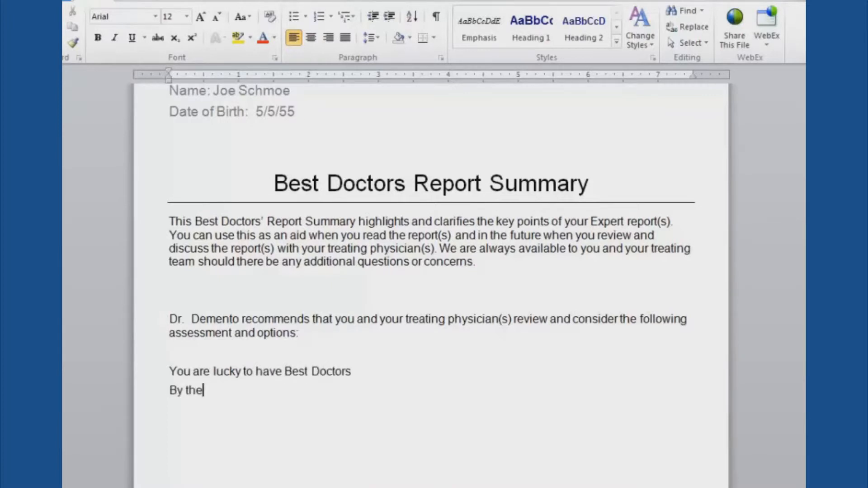
text(hould consider n)
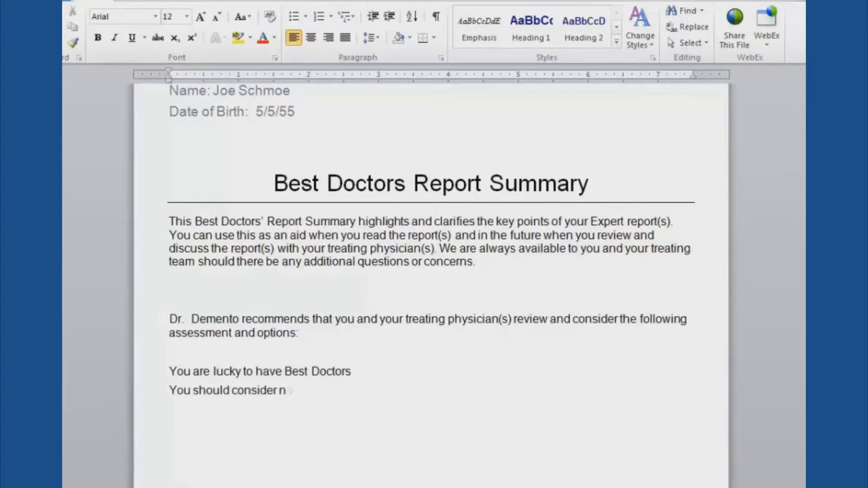
text(ot having that surgery)
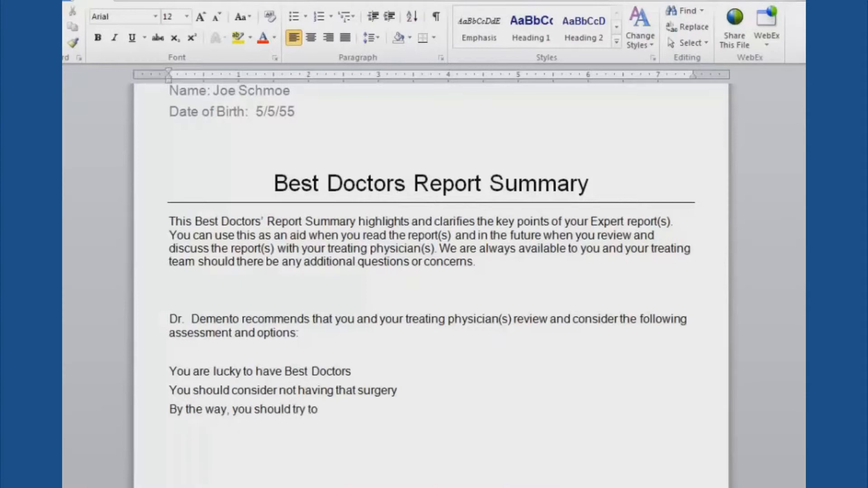
text(ome weight)
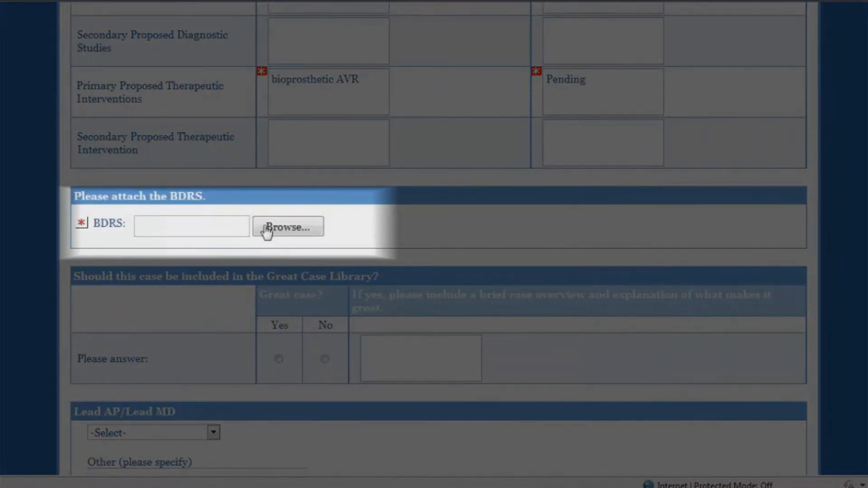
Step: Mark the case Yes for the Great Case Library and write the overview: 57 y/o male, disease not severe, dyspnea likely from other causes
scroll(273, 289, down, 2)
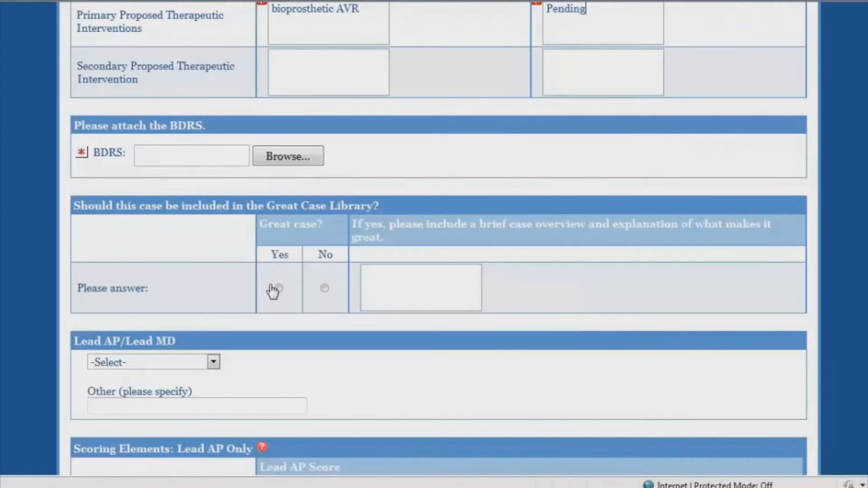
click(278, 289)
click(394, 287)
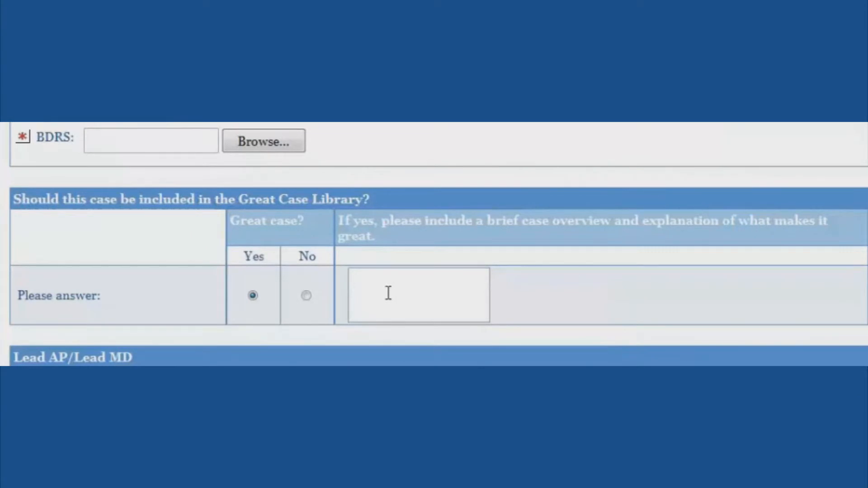
text(57 y/o male with dyspnea attributed to )
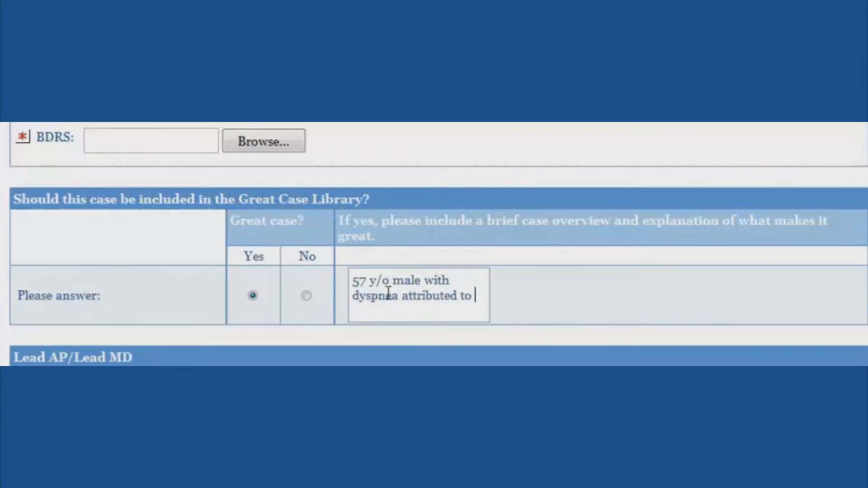
text(aortic stenosis. Re)
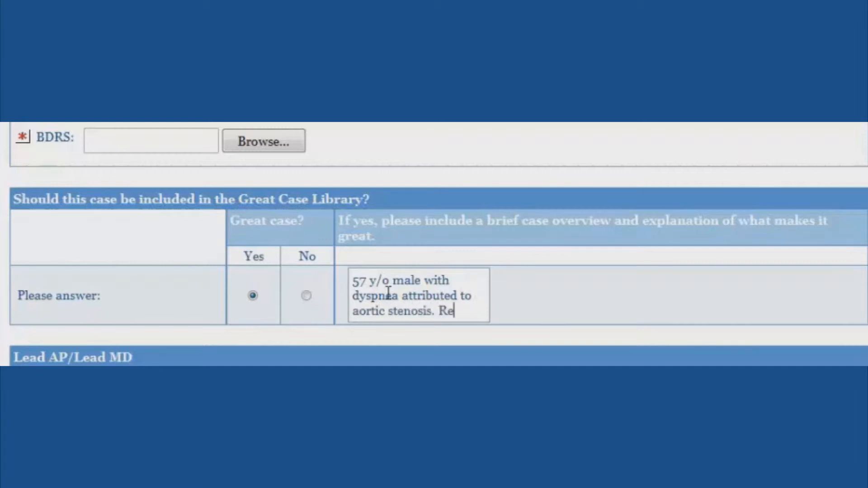
text(view of the ec)
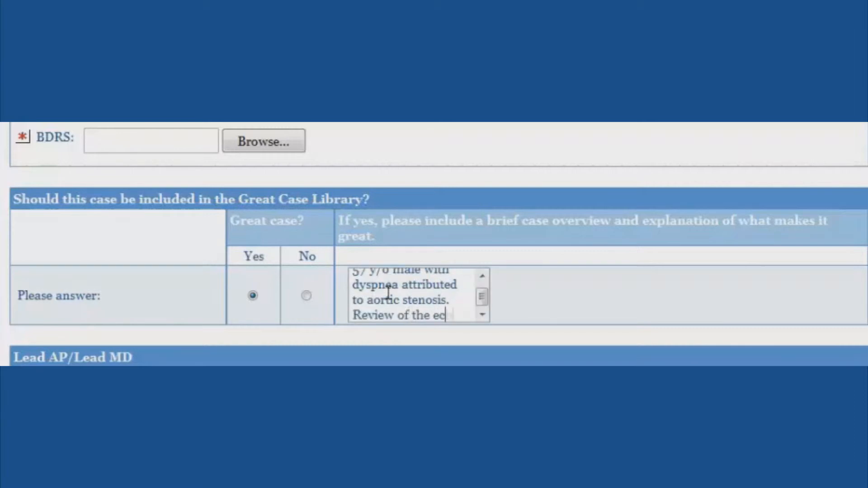
text(ho should)
key(BackSpace)
key(BackSpace)
key(BackSpace)
key(BackSpace)
text(we)
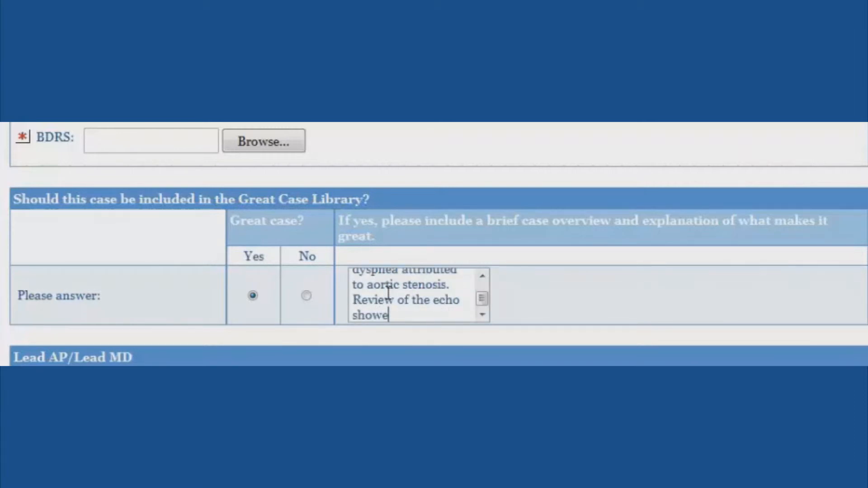
text(d disease w)
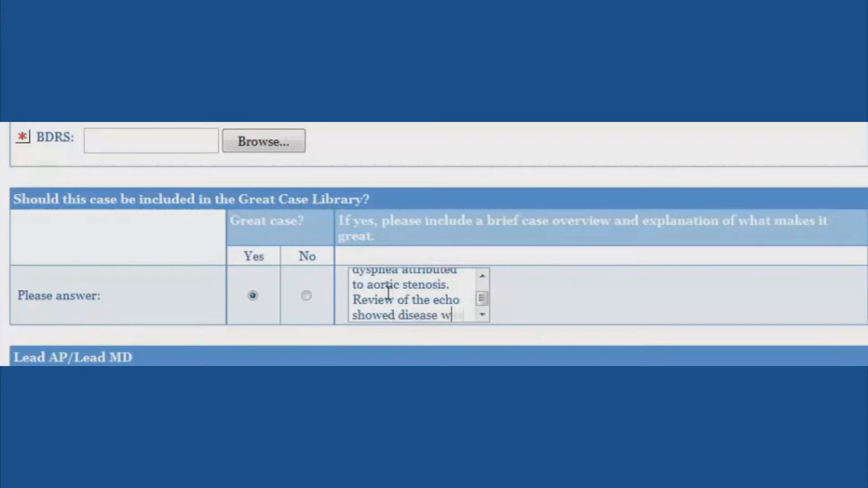
text(as not severe, )
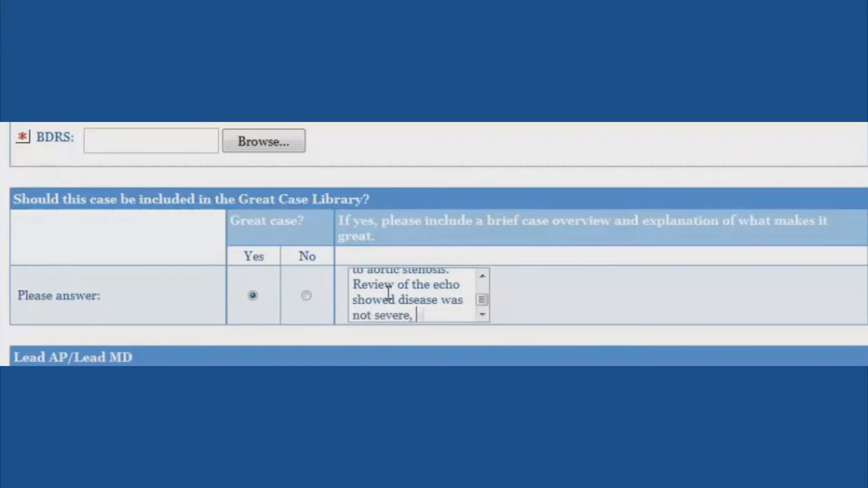
text(and dyspnea lik)
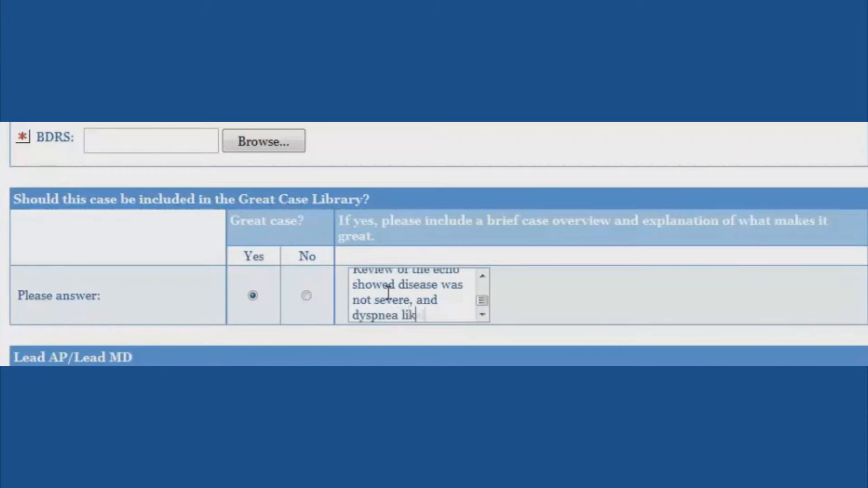
text(ely due to other causes)
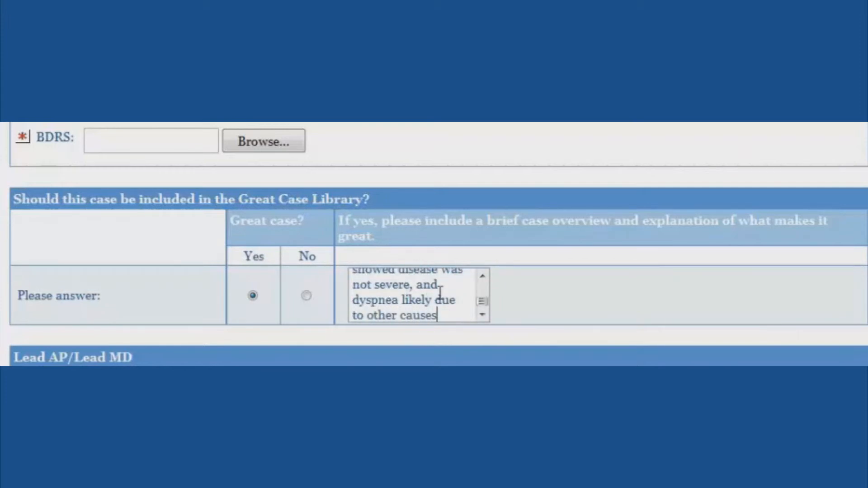
drag(438, 271, 401, 274)
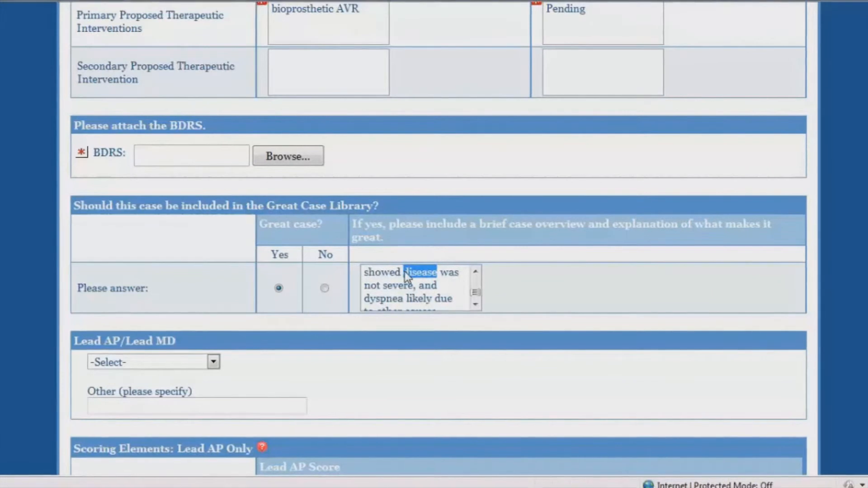
Step: Replace 'disease' with 'AS' in the overview and choose the Lead AP/Lead MD name
text(AS)
scroll(412, 353, up, 2)
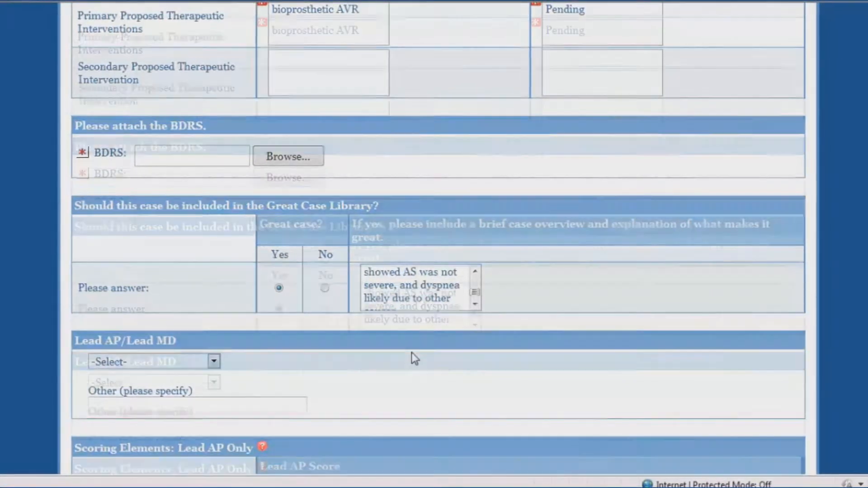
scroll(475, 319, down, 4)
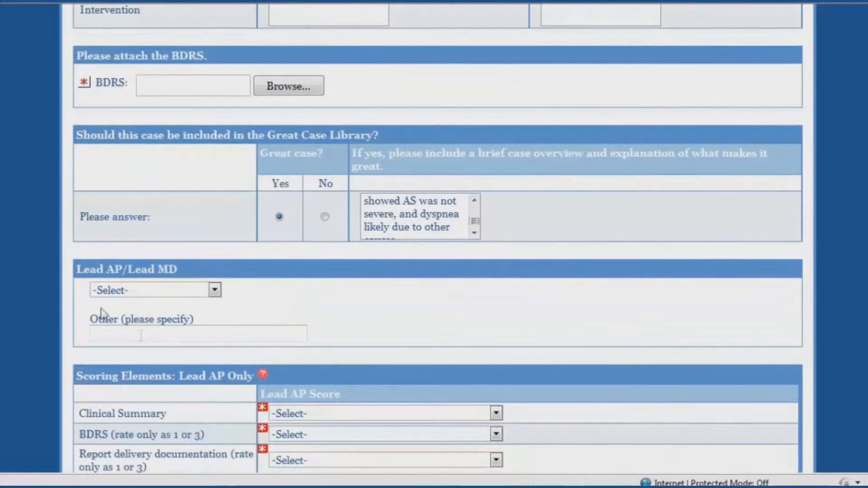
click(215, 293)
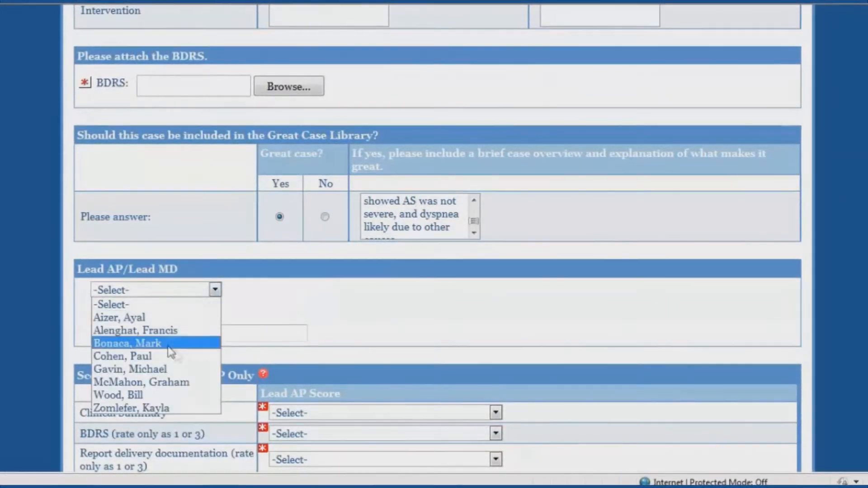
click(164, 319)
Step: Score Clinical Summary 4, BDRS 1, Report delivery documentation 3 and Case Analysis 3
scroll(348, 316, down, 3)
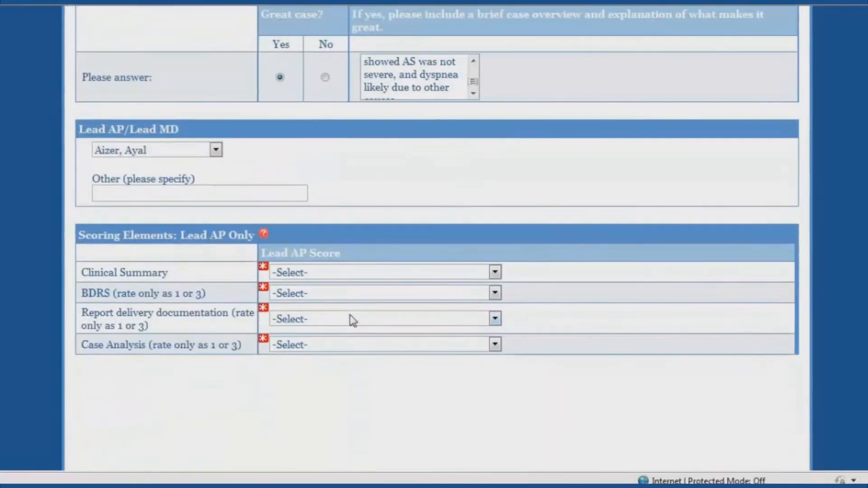
click(347, 272)
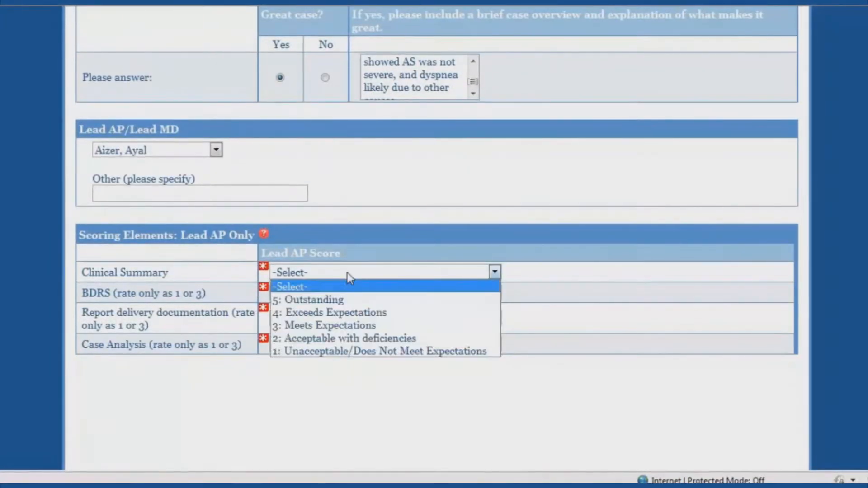
click(334, 311)
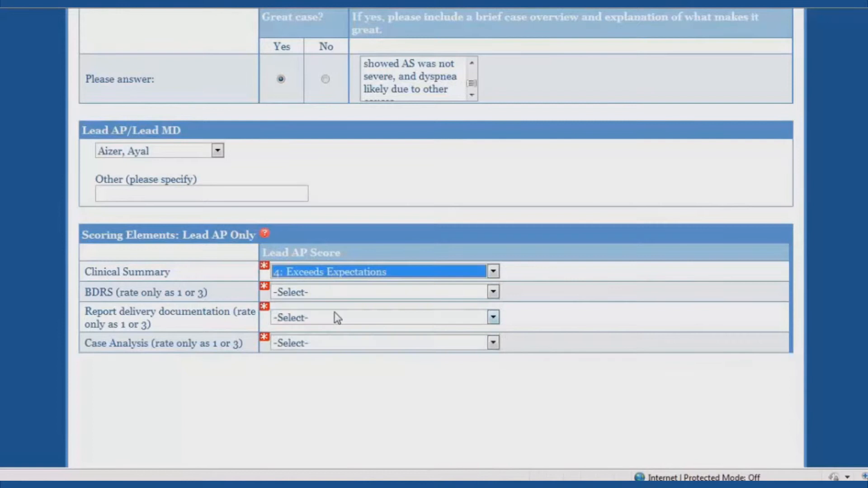
click(492, 292)
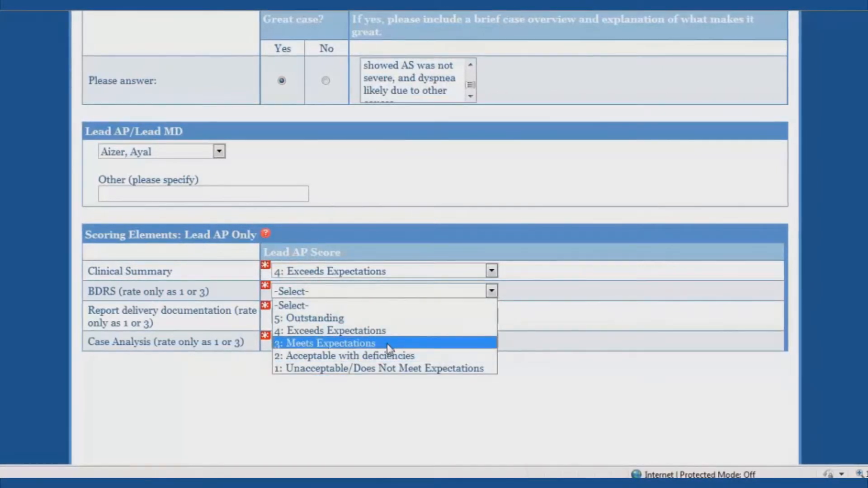
click(387, 367)
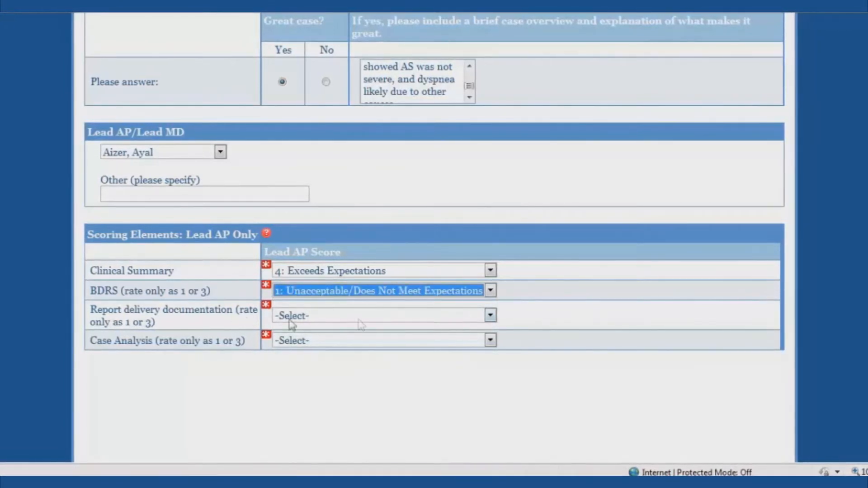
click(386, 318)
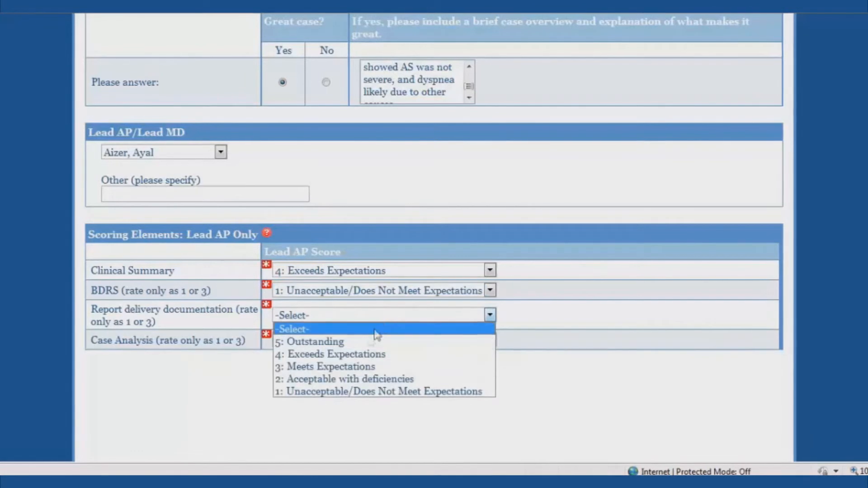
click(364, 368)
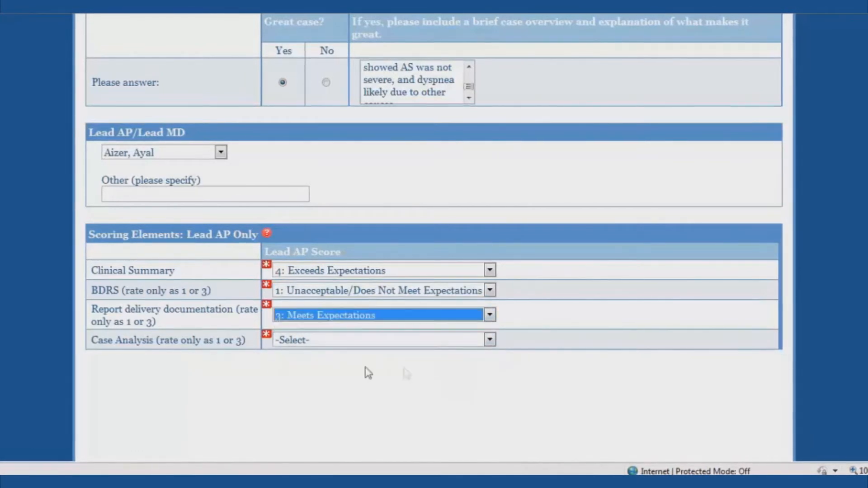
click(489, 340)
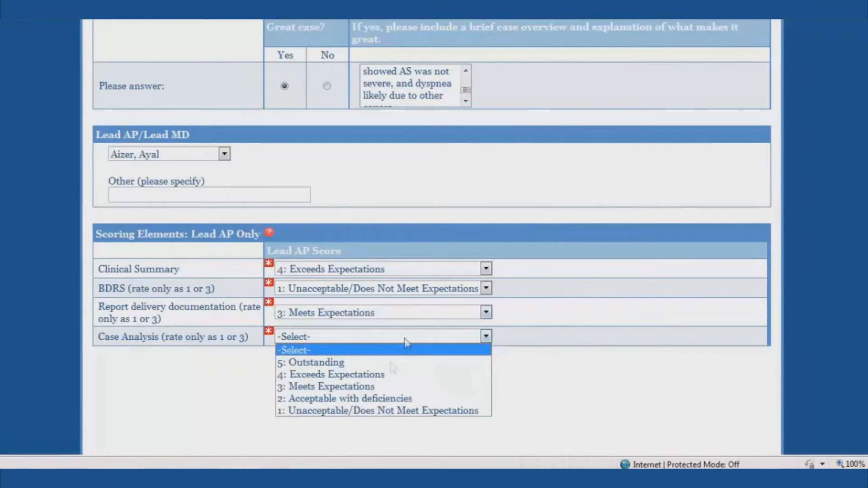
click(374, 390)
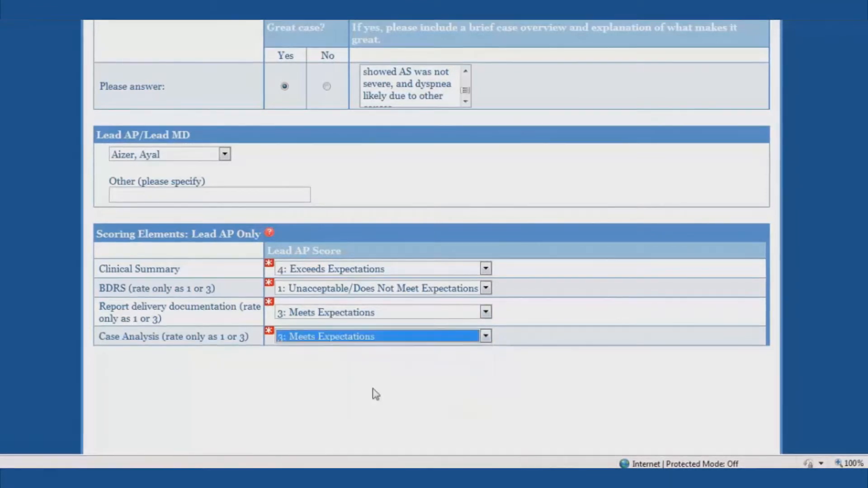
click(572, 341)
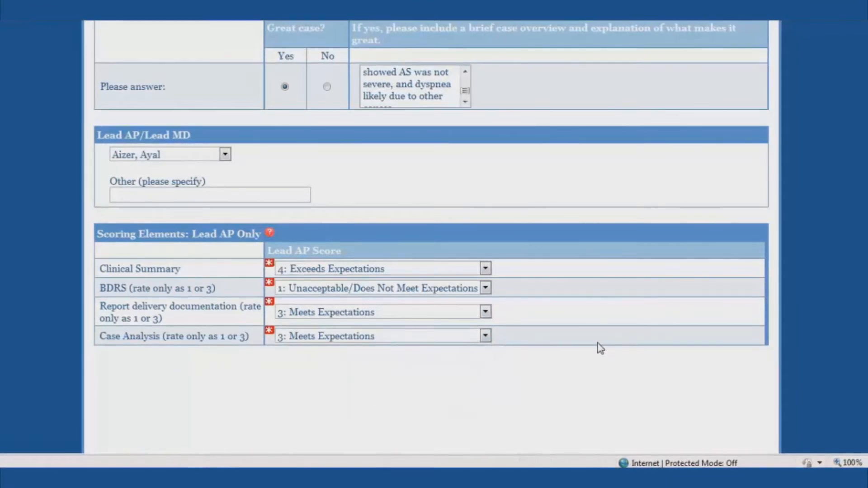
scroll(599, 340, up, 15)
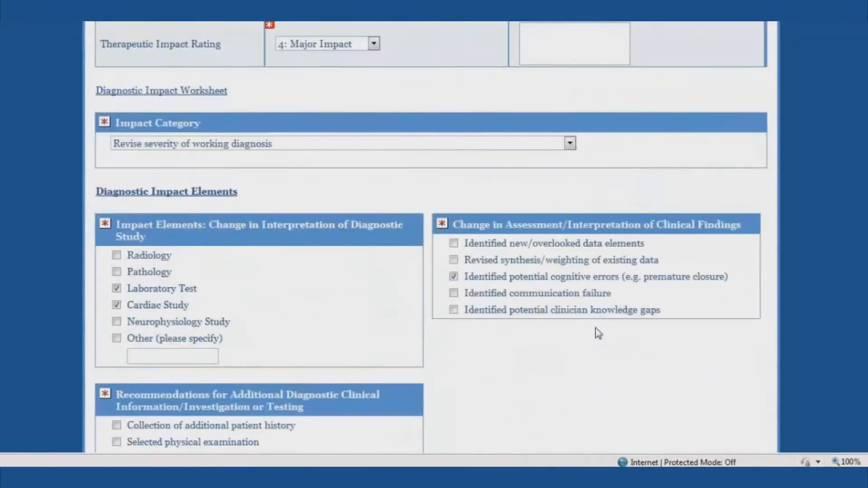
drag(865, 181, 829, 421)
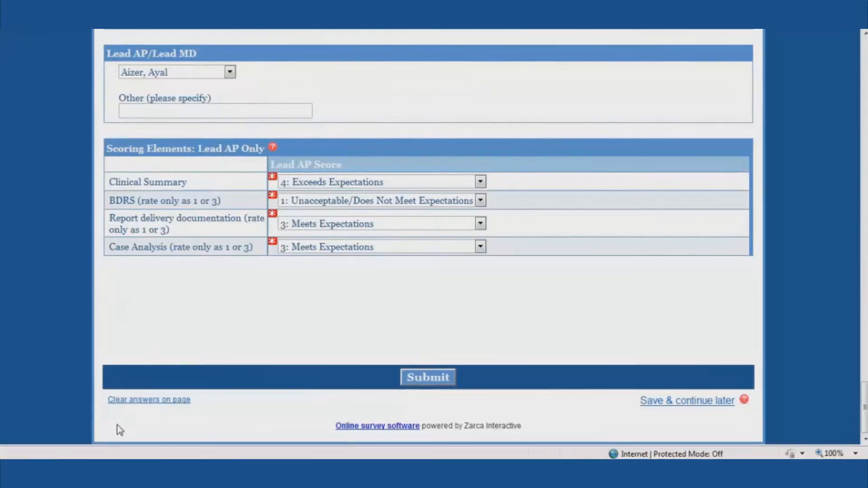
mouse_move(132, 469)
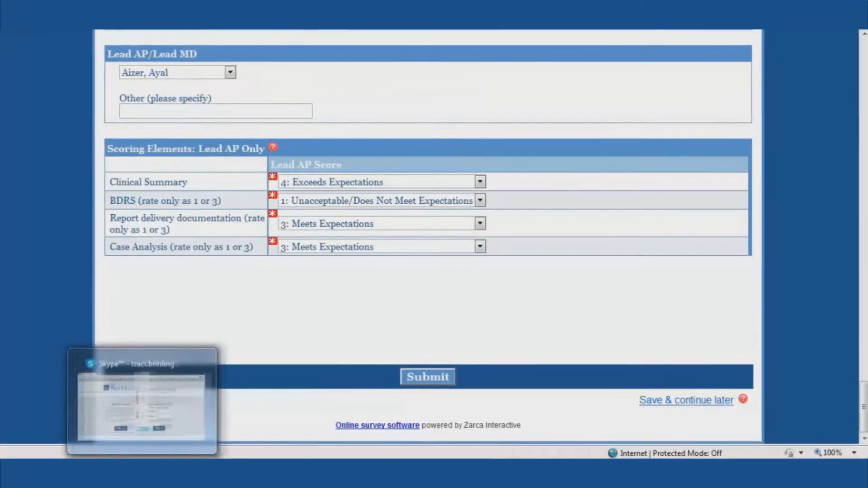
mouse_move(210, 469)
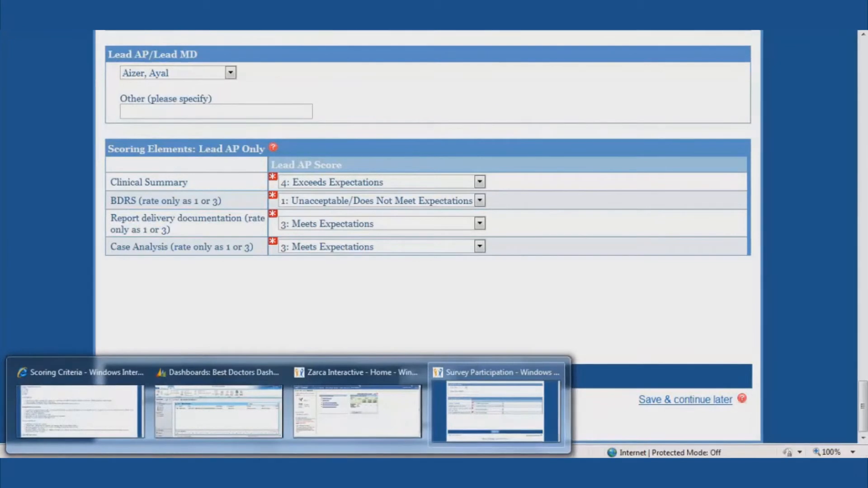
Step: Open the closed US InterConsultation - Inbound case from the dashboard search results
click(222, 425)
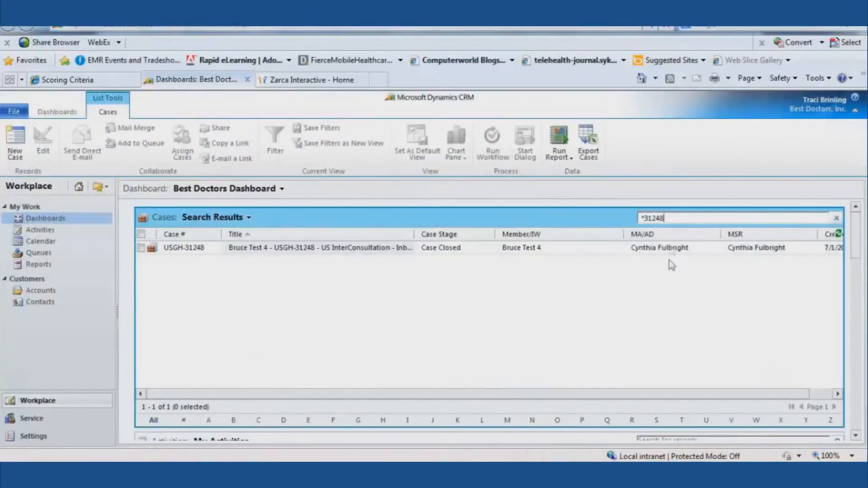
double_click(154, 256)
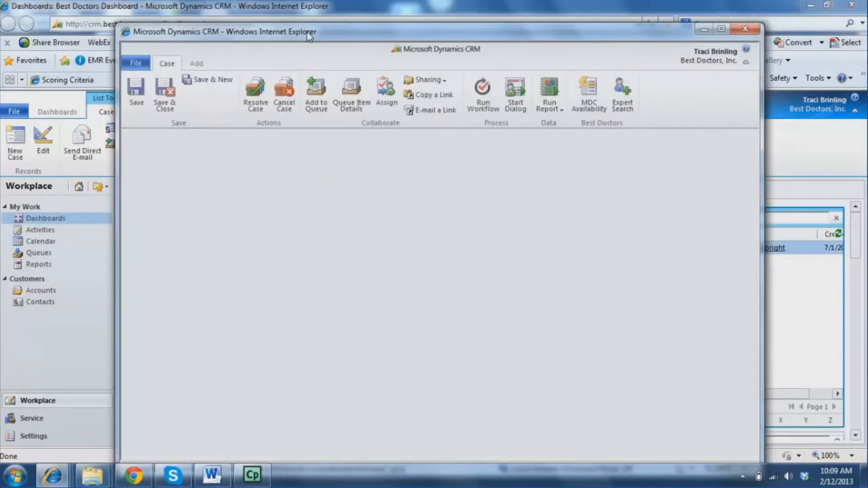
drag(308, 34, 258, 13)
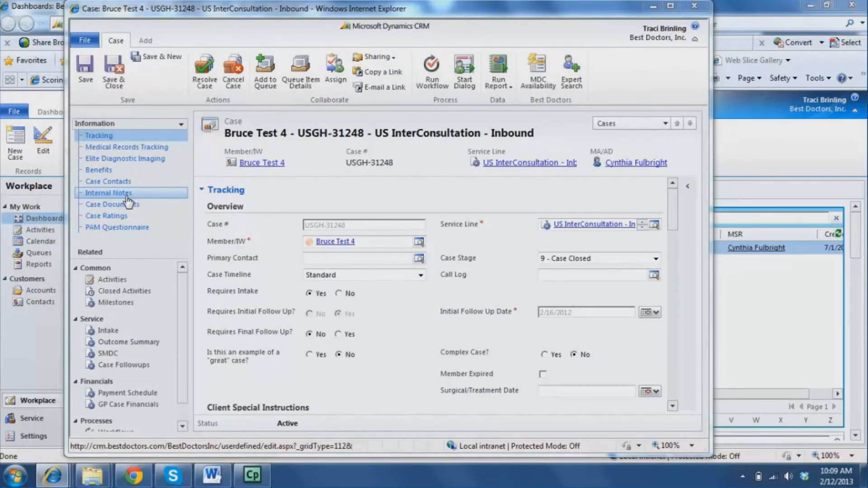
Step: Show the case's Internal Notes and add a new blank note
click(125, 195)
click(125, 196)
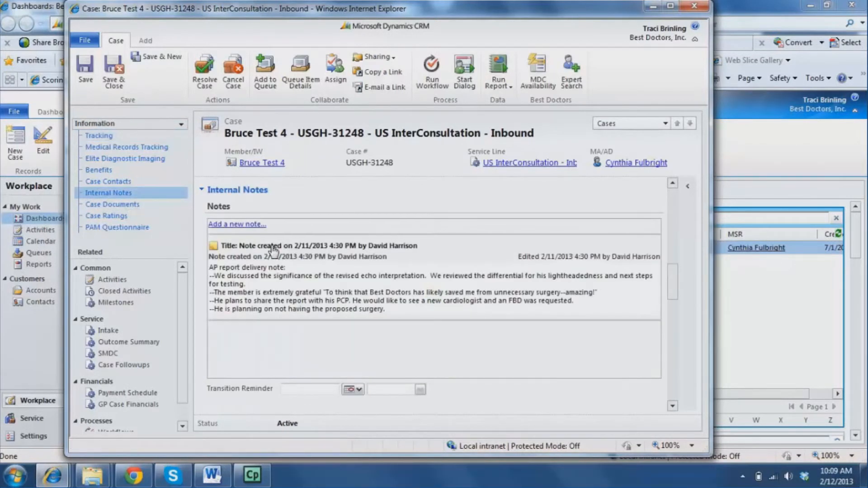
click(246, 225)
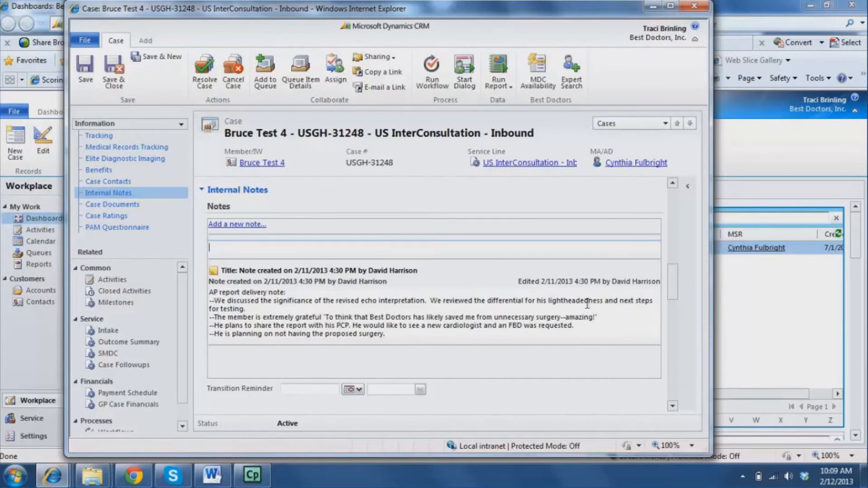
click(605, 301)
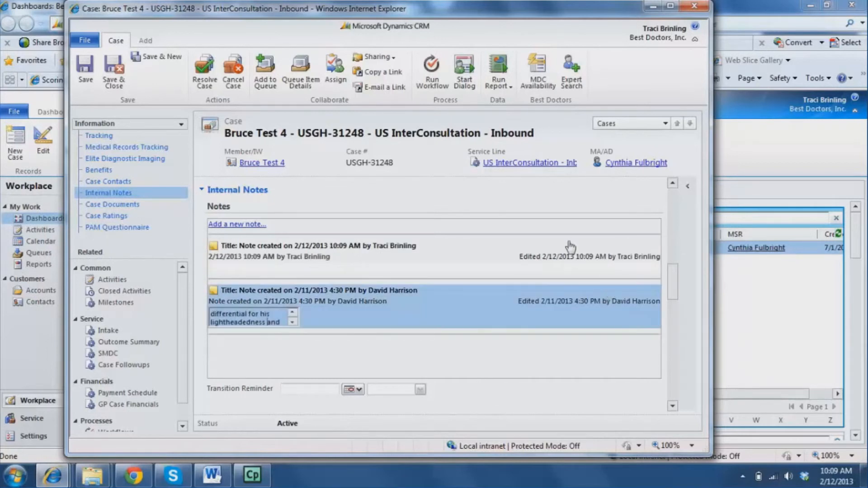
Step: Review the earlier AP report delivery note, then list the case's Outcome Summary records
scroll(278, 324, down, 1)
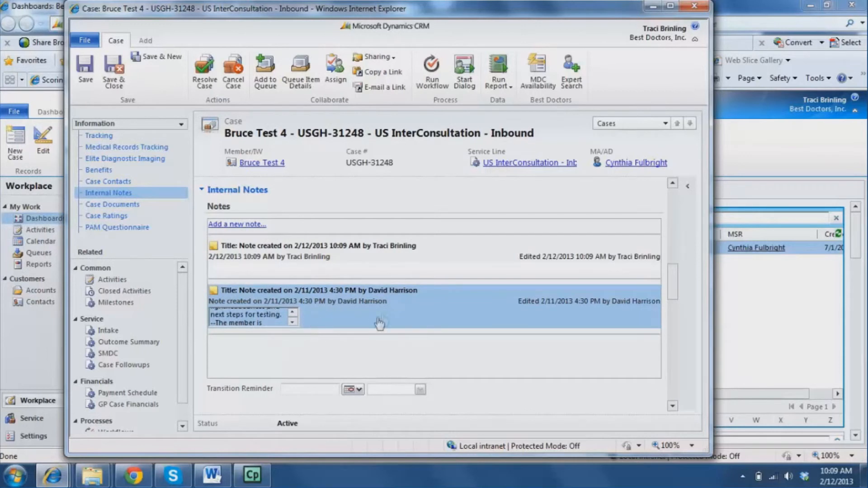
click(370, 264)
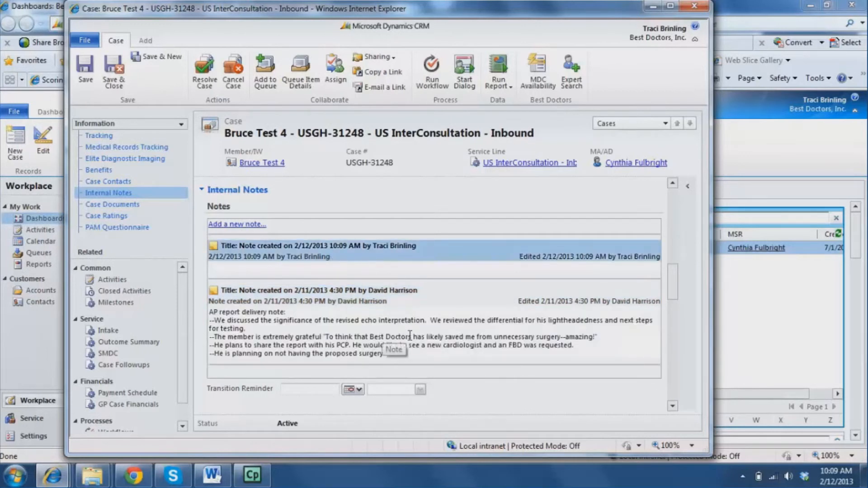
click(328, 337)
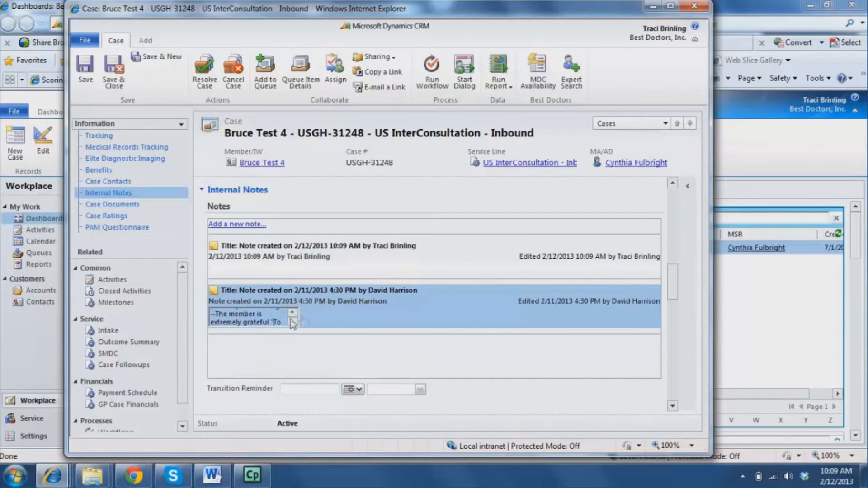
click(330, 270)
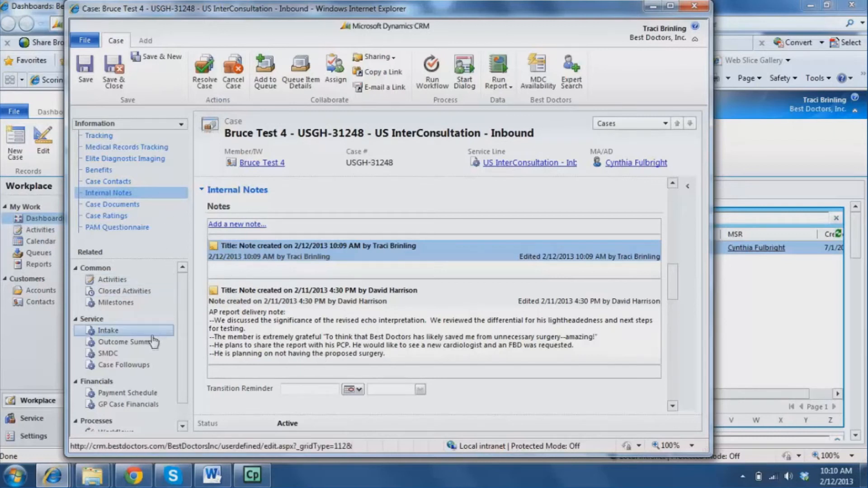
click(91, 347)
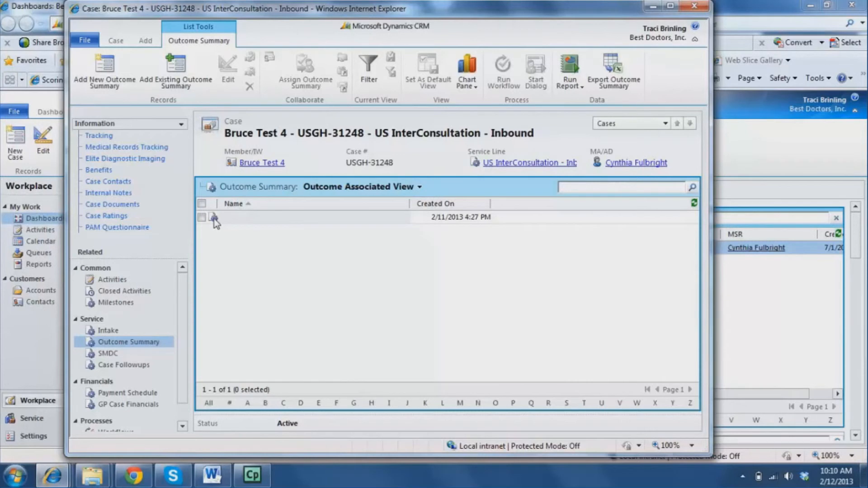
Step: In the outcome record, rate care-decision confidence High and both diagnosis questions 4 – Agree
double_click(215, 219)
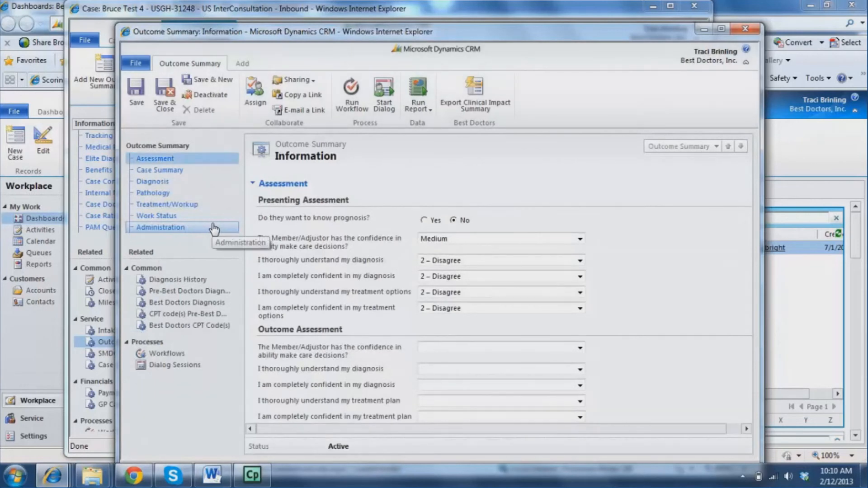
mouse_move(202, 34)
mouse_down()
mouse_move(317, 23)
mouse_move(549, 36)
mouse_move(439, 20)
mouse_move(191, 34)
mouse_move(191, 21)
mouse_up()
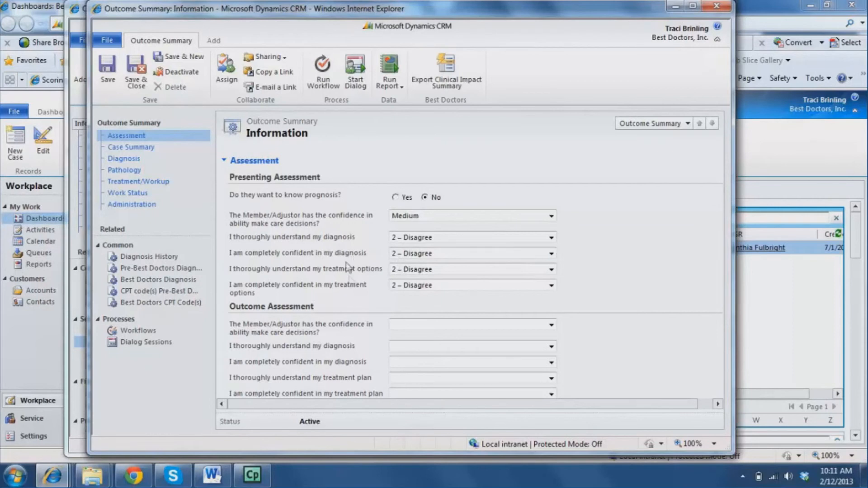
scroll(619, 321, down, 1)
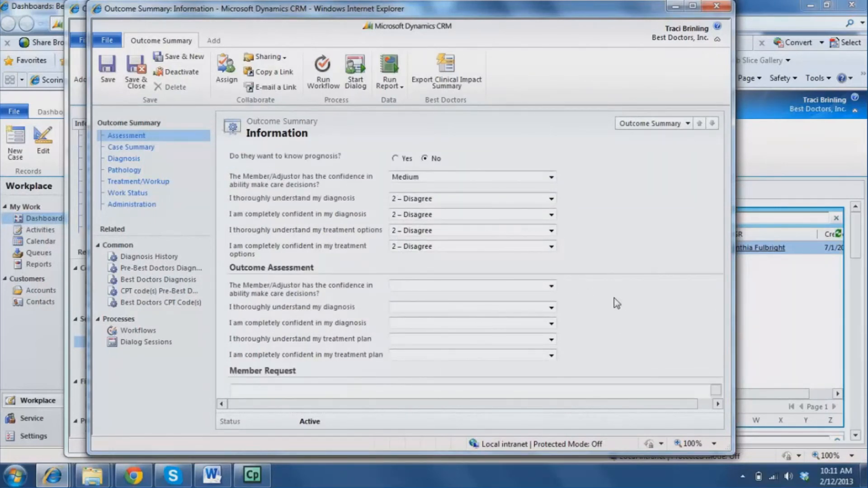
click(551, 286)
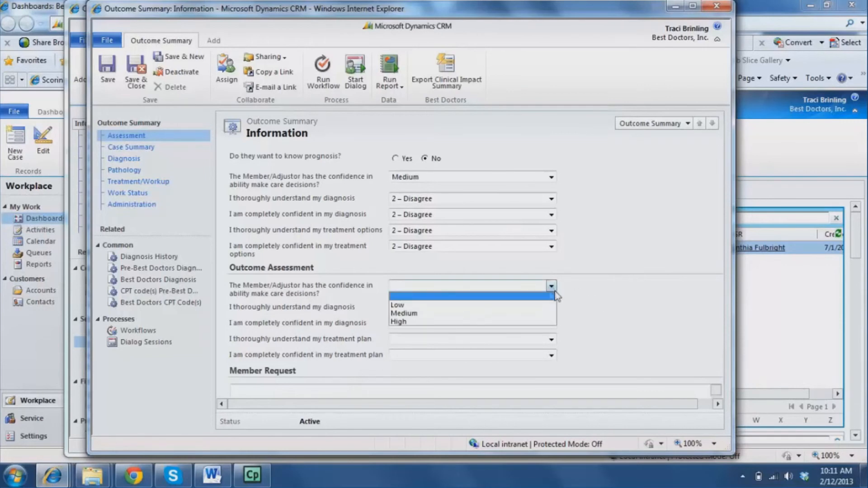
click(526, 322)
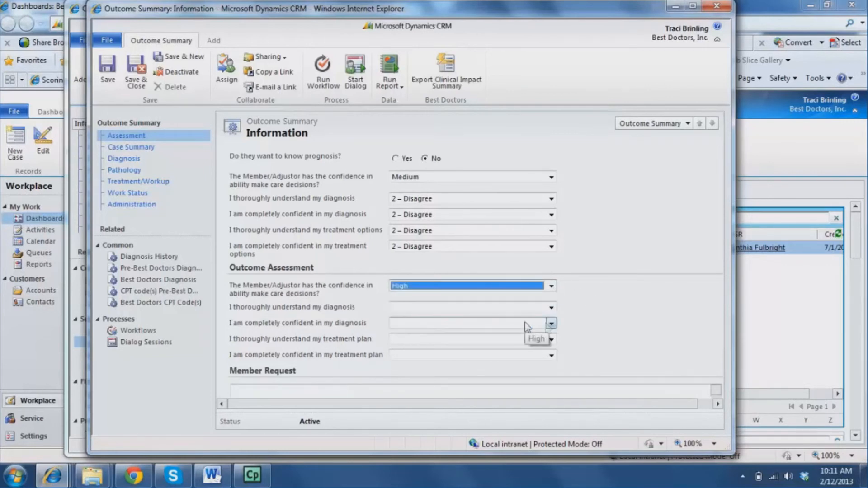
click(556, 309)
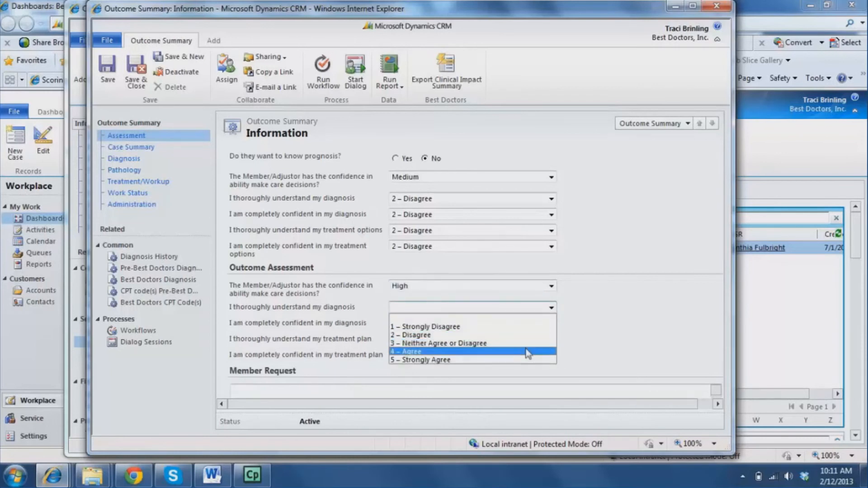
click(529, 355)
click(551, 324)
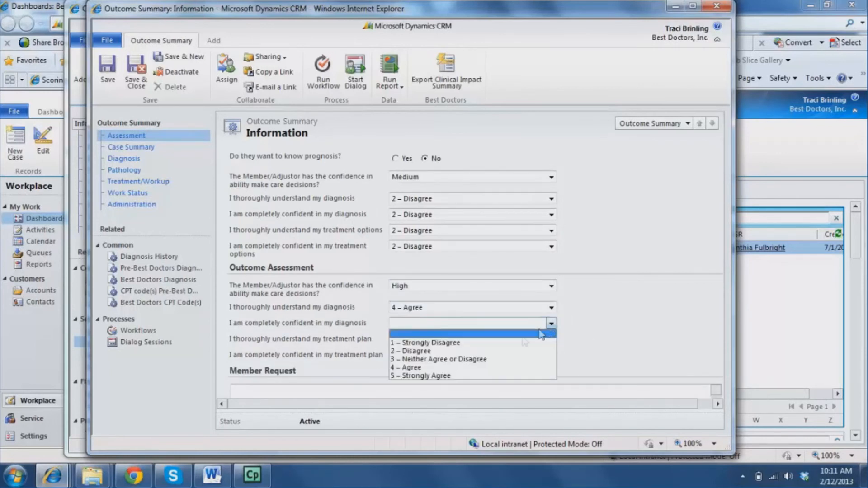
click(510, 368)
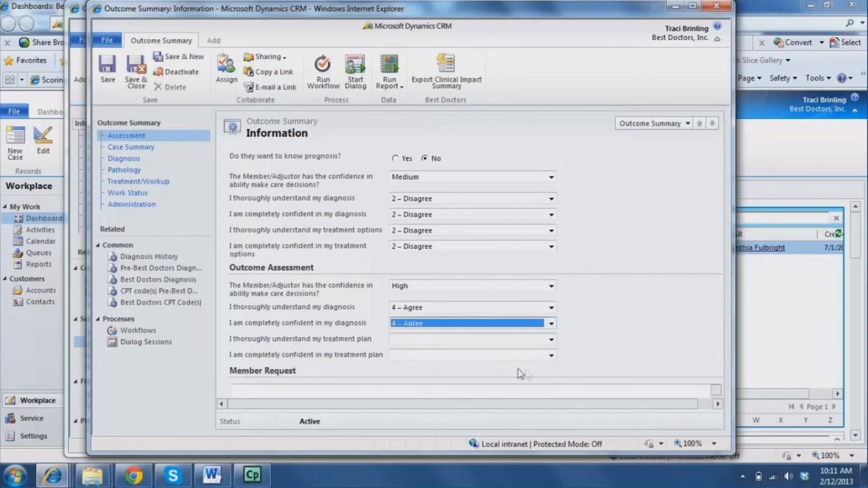
Step: Rate treatment plan understanding and confidence 5 – Strongly Agree
click(551, 339)
click(509, 392)
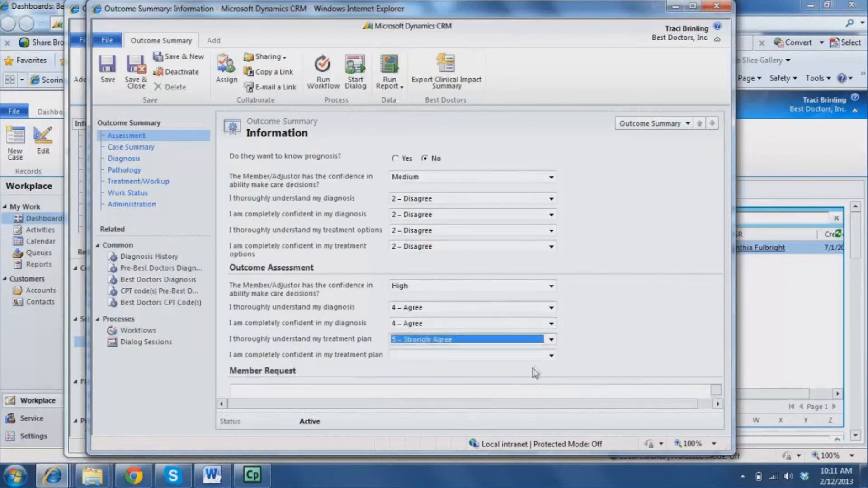
click(550, 356)
click(498, 407)
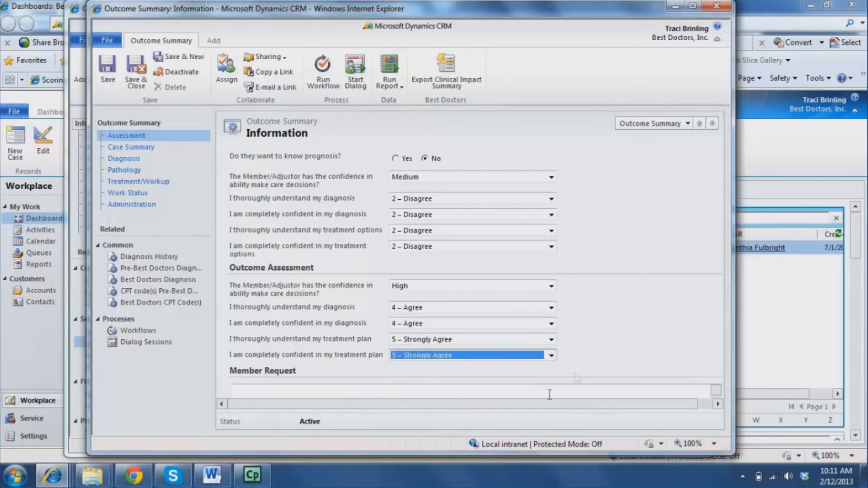
click(611, 348)
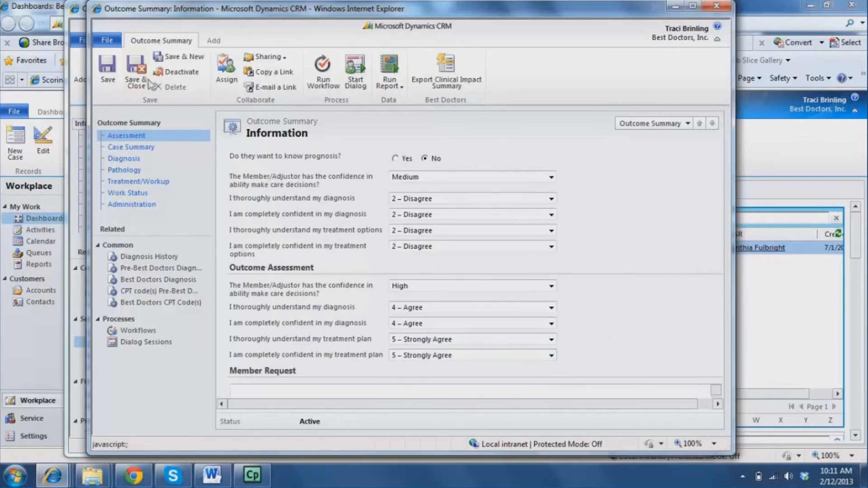
Step: Save and close the outcome summary, close the case, and return to the survey window
click(137, 69)
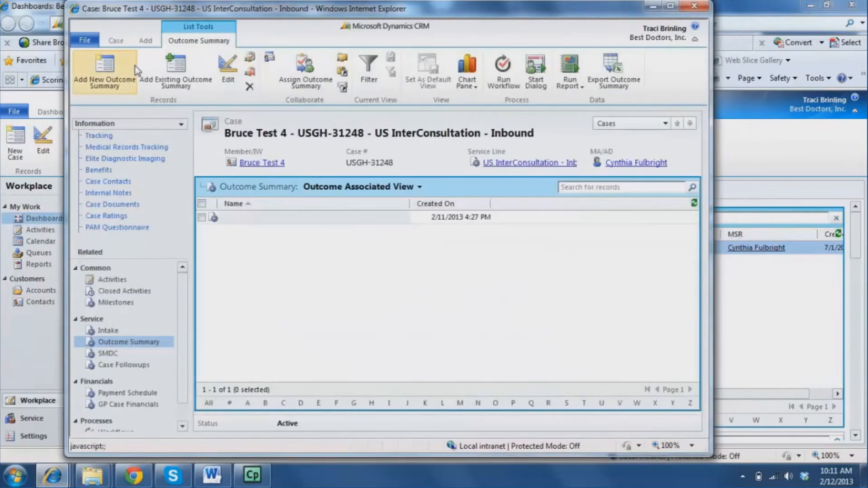
click(704, 6)
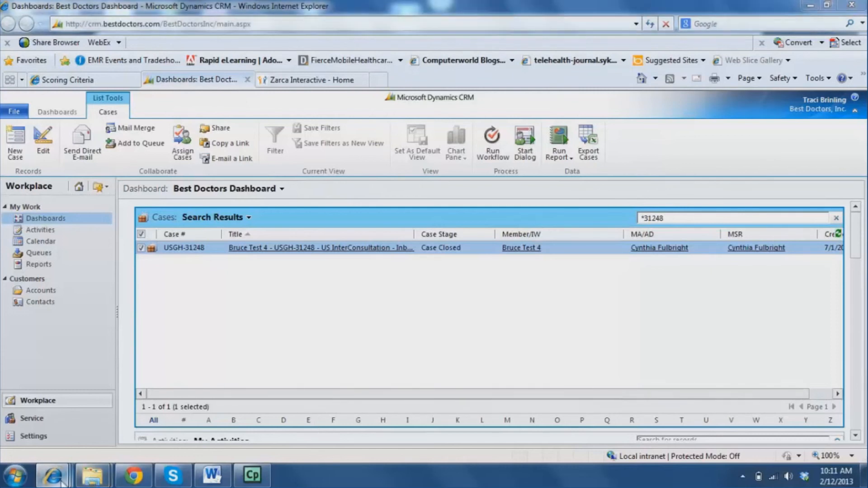
mouse_move(53, 477)
click(499, 428)
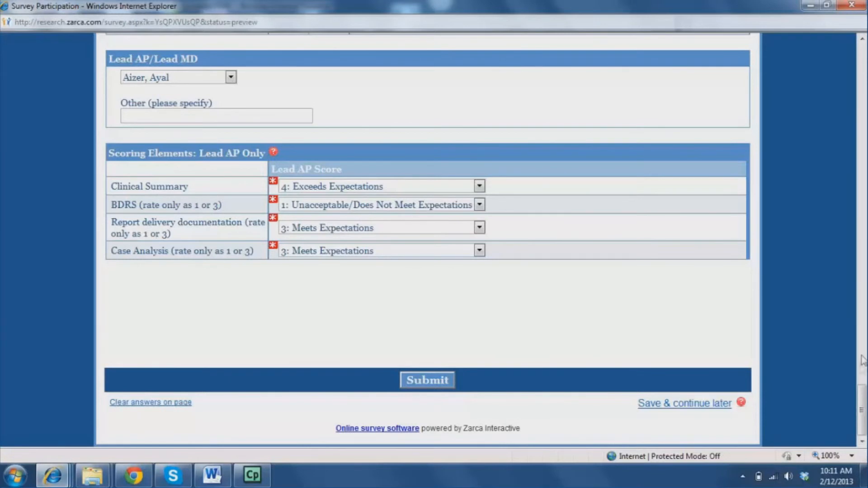
drag(863, 398, 862, 50)
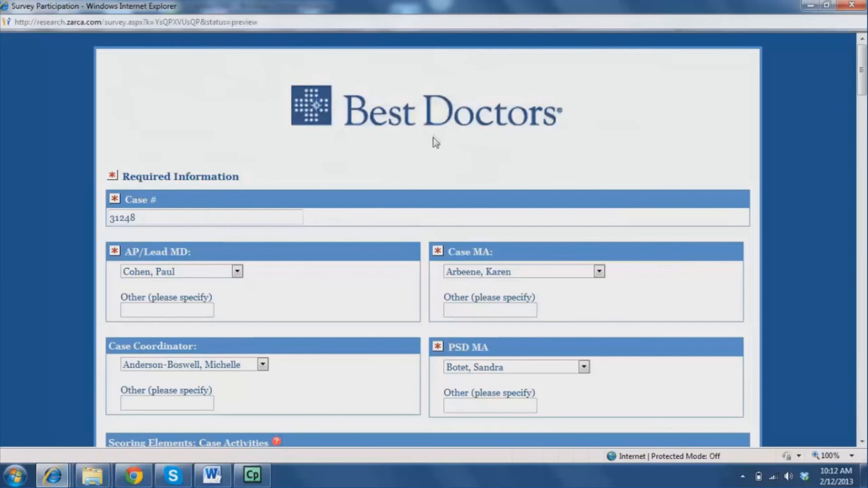
scroll(433, 134, down, 15)
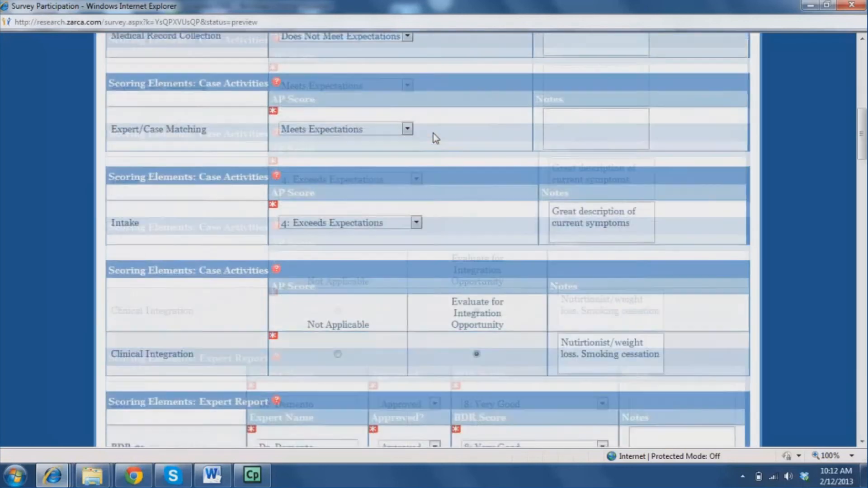
scroll(435, 143, down, 10)
scroll(436, 143, up, 12)
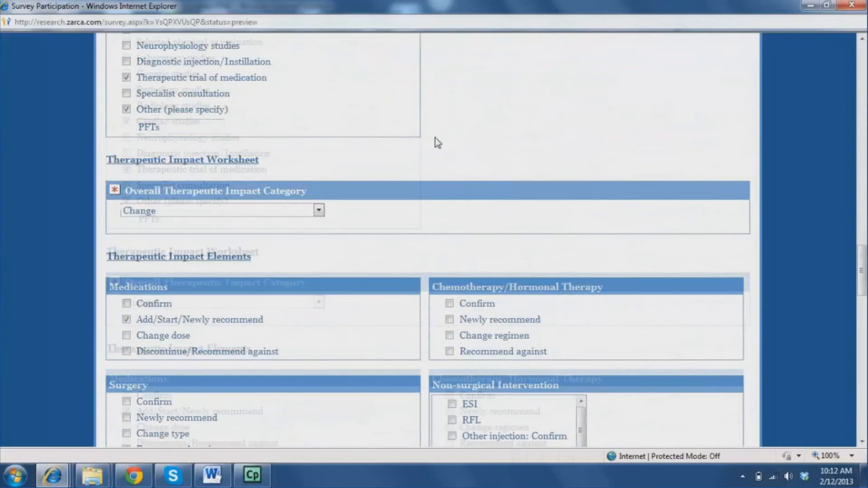
scroll(435, 141, down, 10)
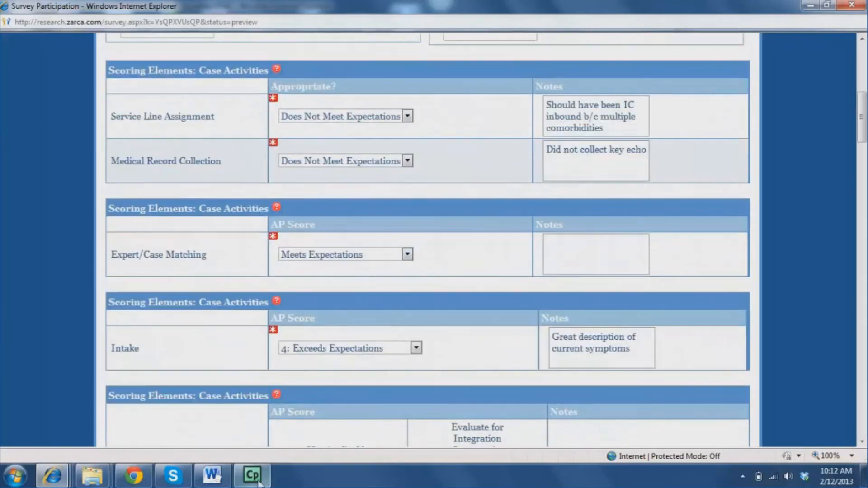